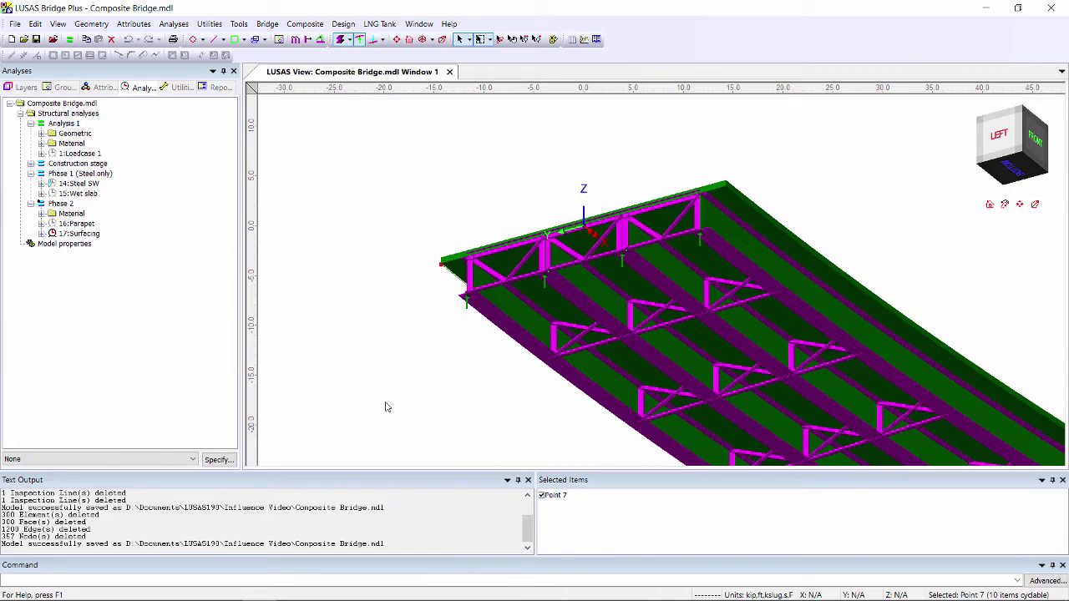
Step: Orbit the bridge model to view the curved deck from a new angle
{"action": "mouse_move", "coordinate": [393, 406]}
{"action": "middle_mouse_down"}
{"action": "mouse_move", "coordinate": [401, 393]}
{"action": "mouse_move", "coordinate": [440, 406]}
{"action": "mouse_move", "coordinate": [440, 454]}
{"action": "middle_mouse_up"}
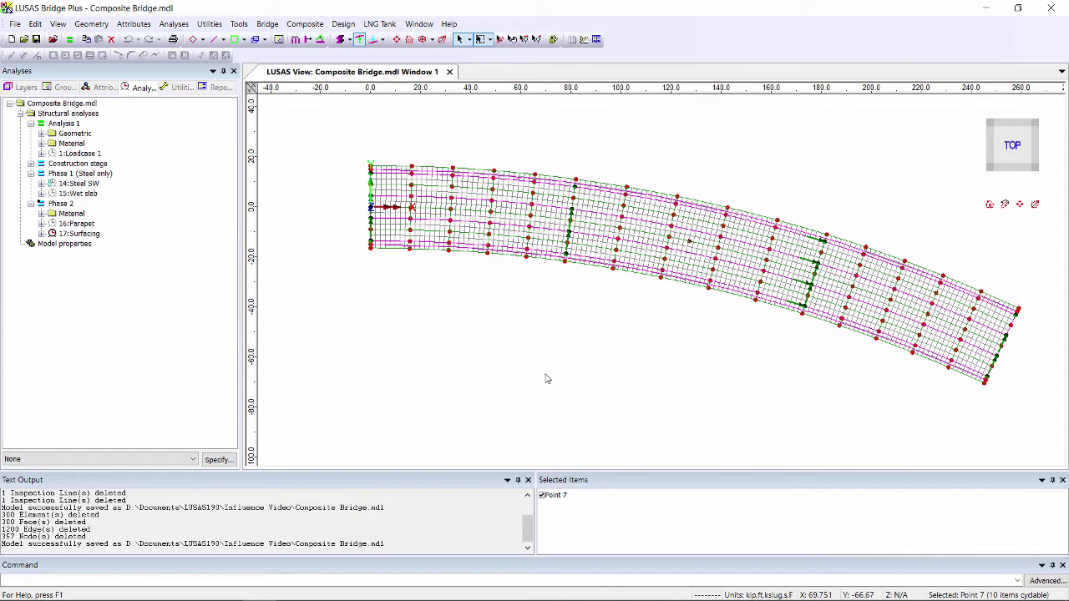
Step: Select all members of the Girder 1 group, replacing the earlier selection
{"action": "left_click", "coordinate": [60, 86]}
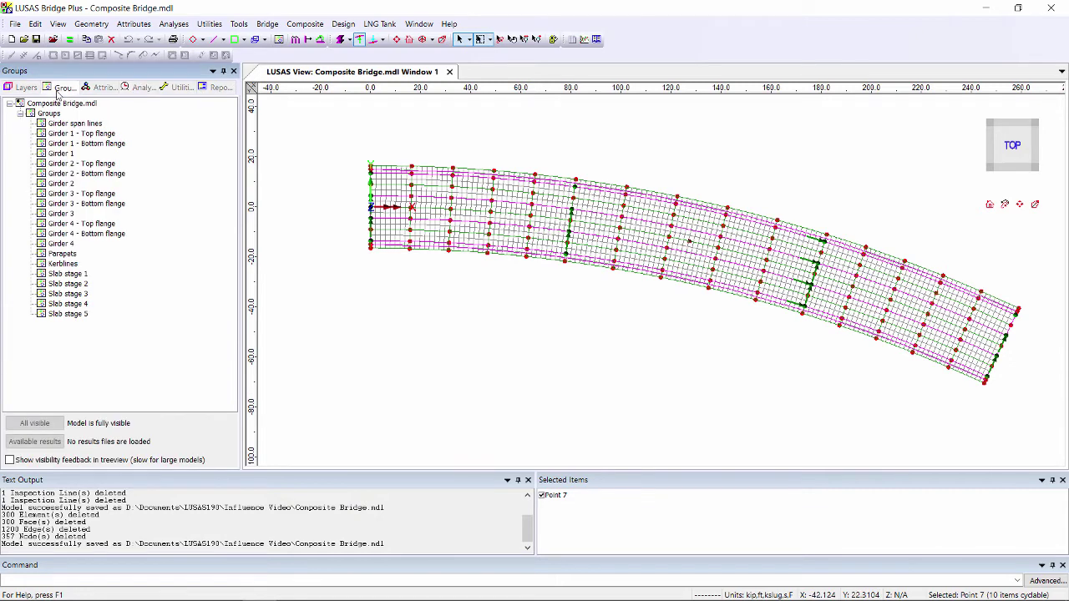
{"action": "right_click", "coordinate": [72, 154]}
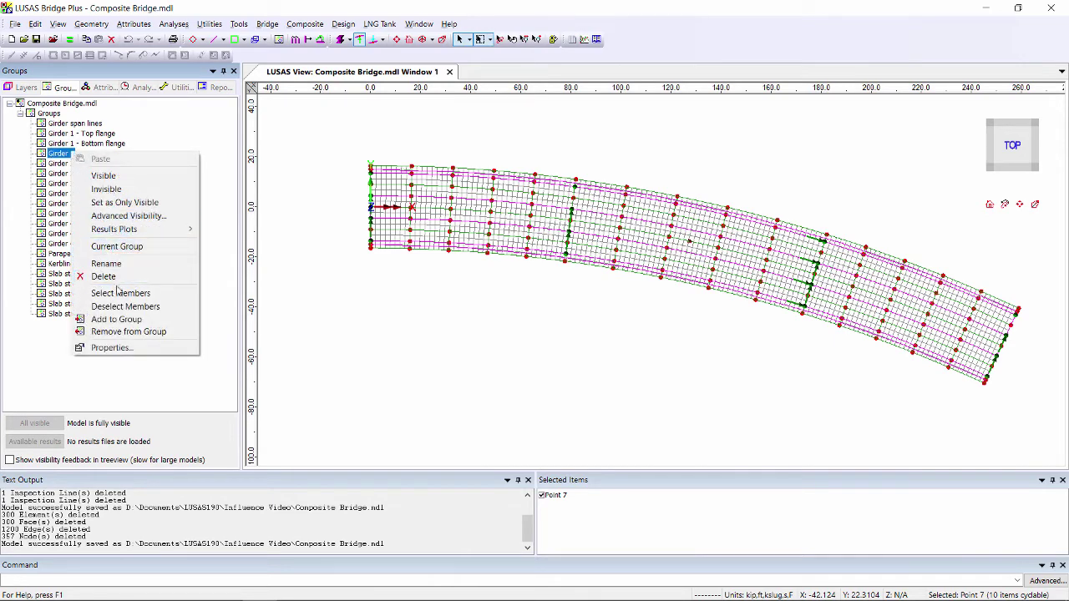
{"action": "left_click", "coordinate": [122, 293]}
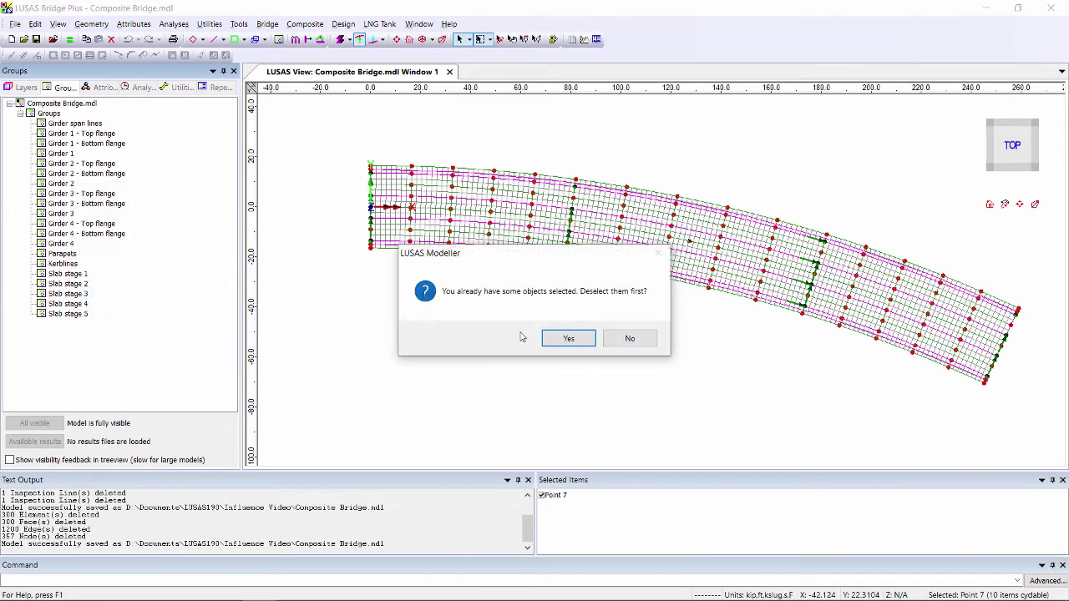
{"action": "left_click", "coordinate": [556, 340]}
Step: Return to plan view and select the Girder 1 - Top flange group members instead
{"action": "left_click", "coordinate": [372, 40]}
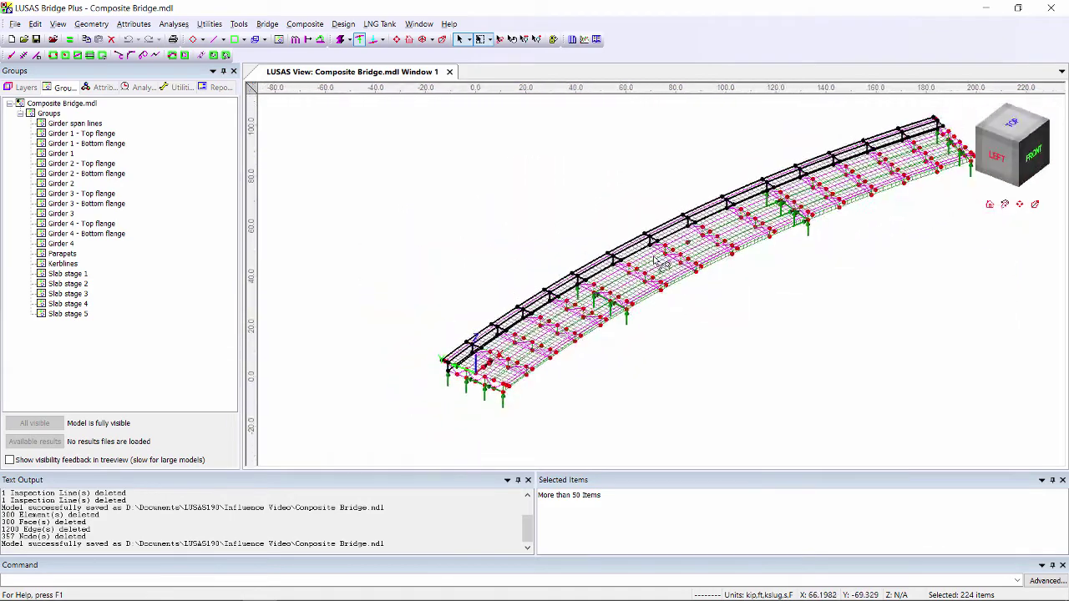
{"action": "left_click", "coordinate": [396, 39]}
{"action": "right_click", "coordinate": [93, 136]}
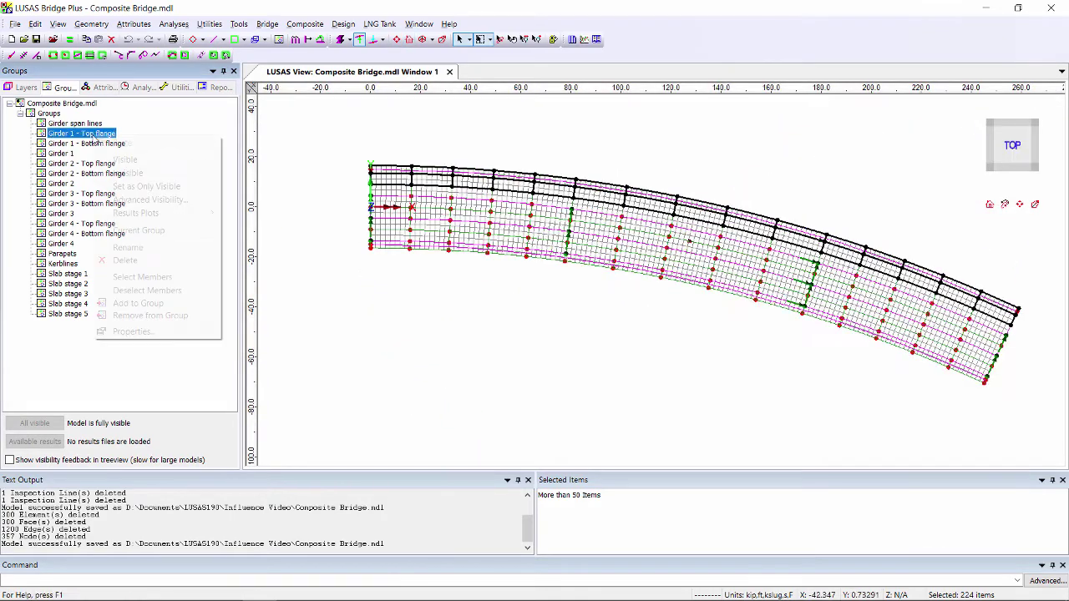
{"action": "left_click", "coordinate": [167, 277]}
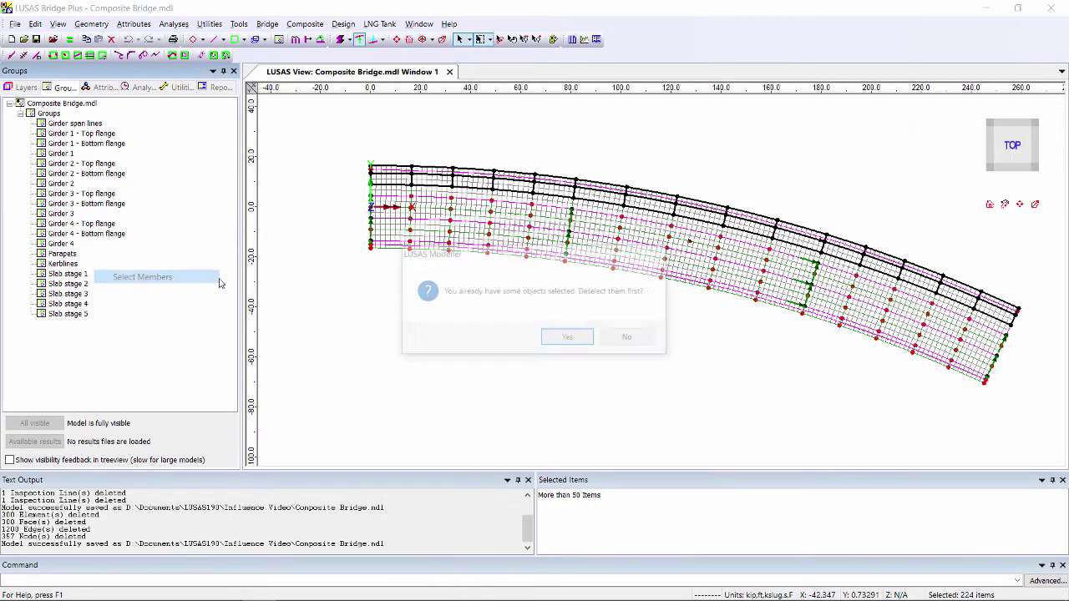
{"action": "left_click", "coordinate": [568, 341]}
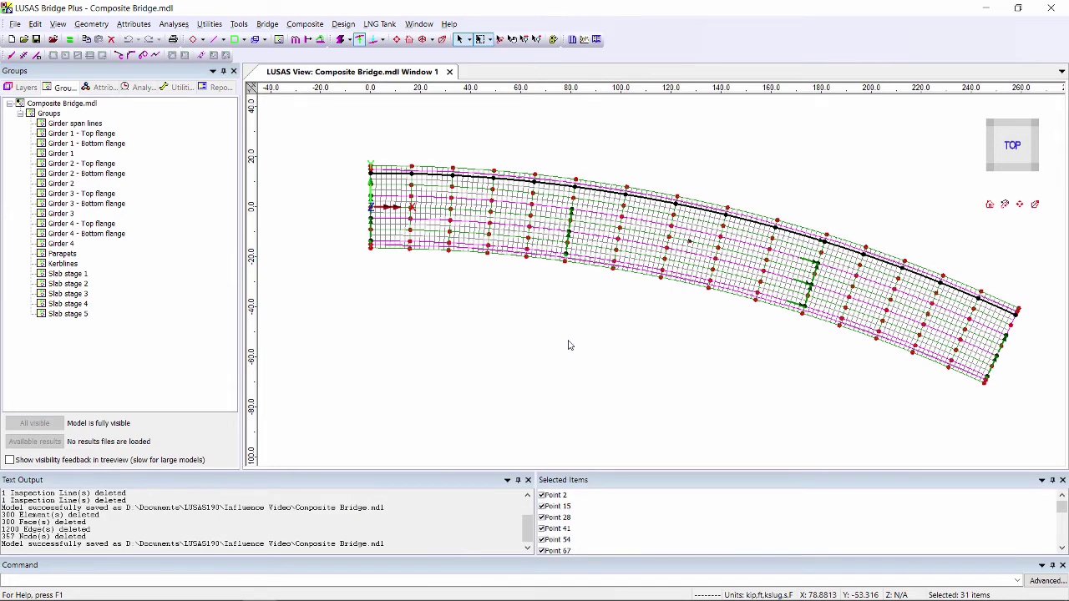
Step: Create a beam/shell slice with constant spacing 0, extent Girder 1, named 'Girder 1'
{"action": "left_click", "coordinate": [209, 24]}
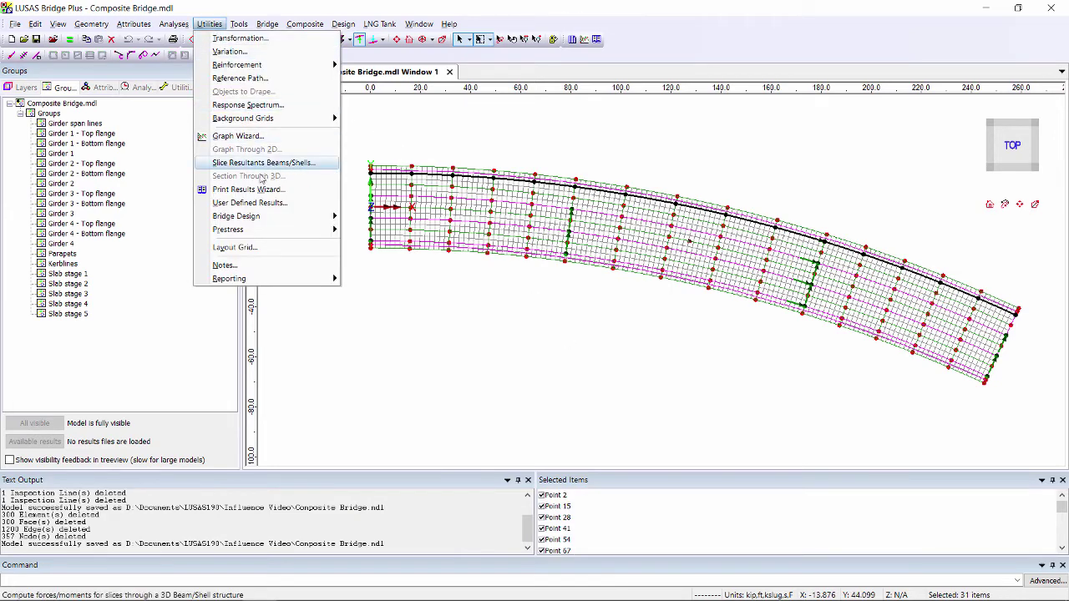
{"action": "left_click", "coordinate": [263, 162]}
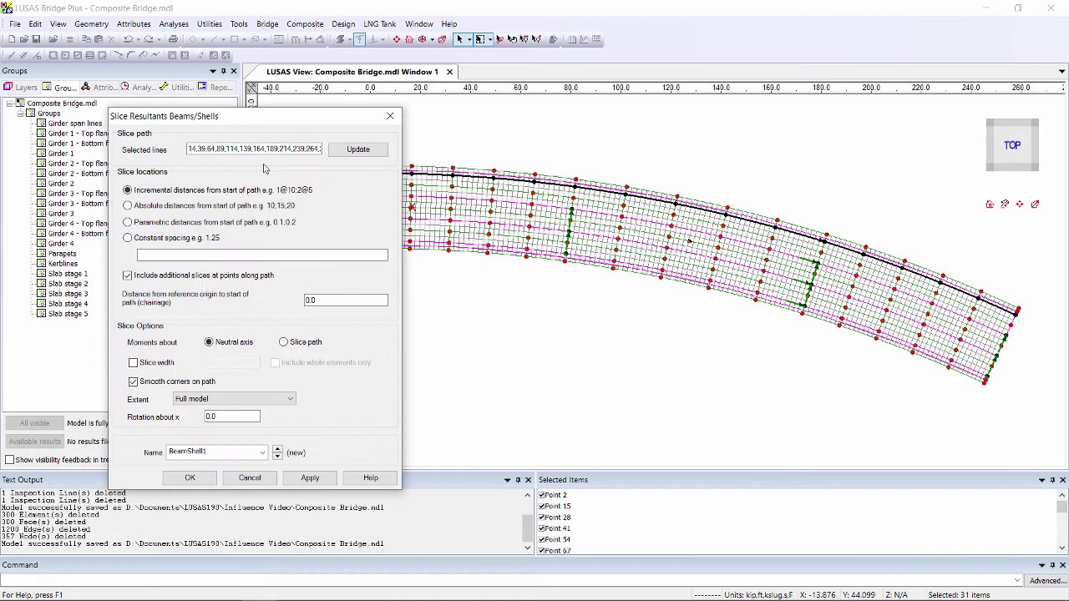
{"action": "left_click", "coordinate": [214, 254]}
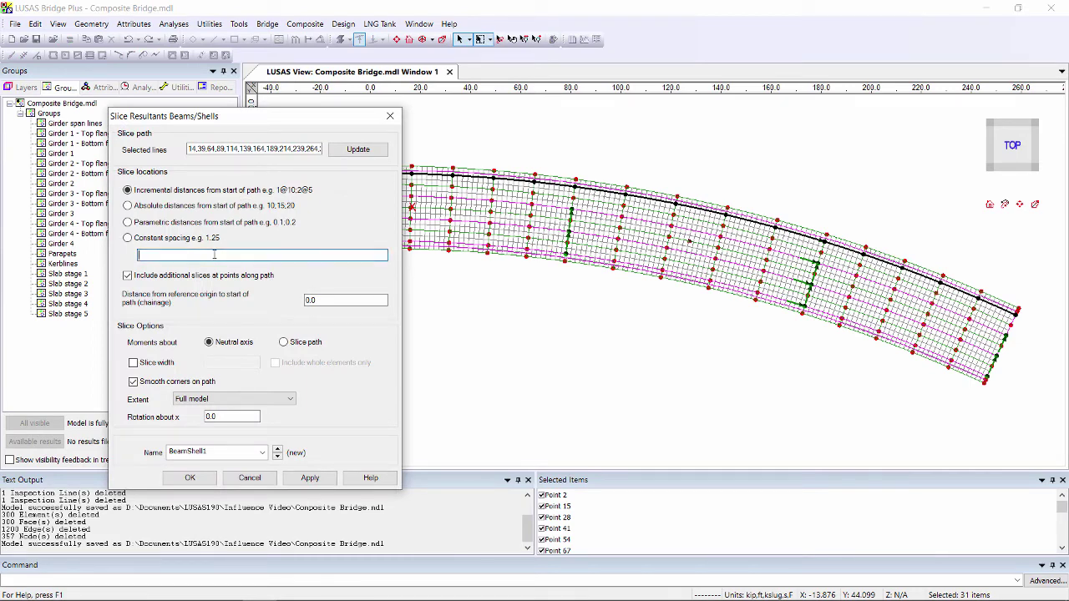
{"action": "type", "text": "0"}
{"action": "left_click", "coordinate": [208, 398]}
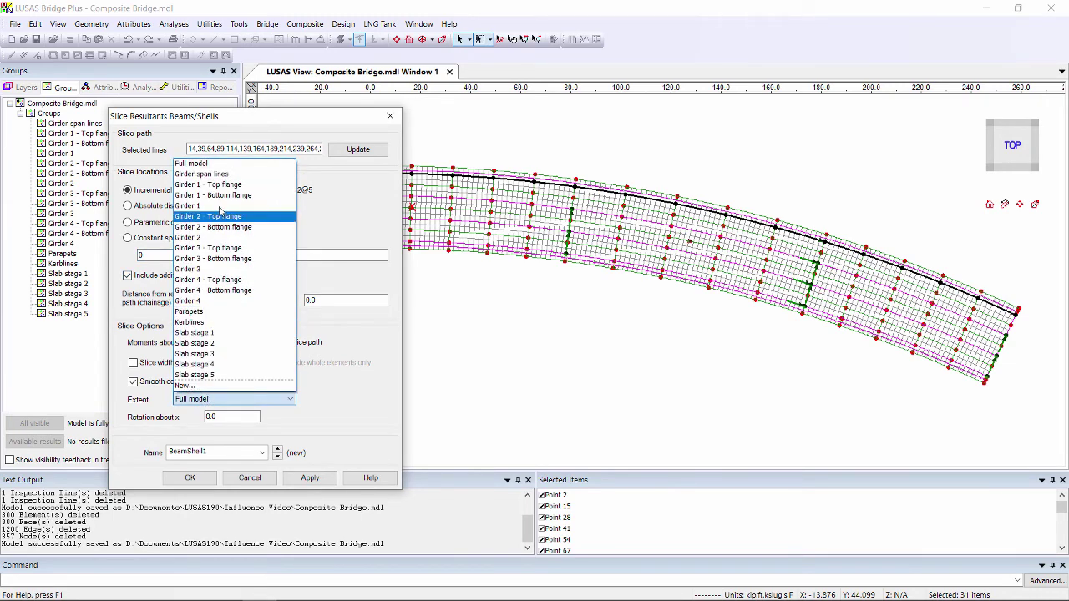
{"action": "left_click", "coordinate": [202, 207]}
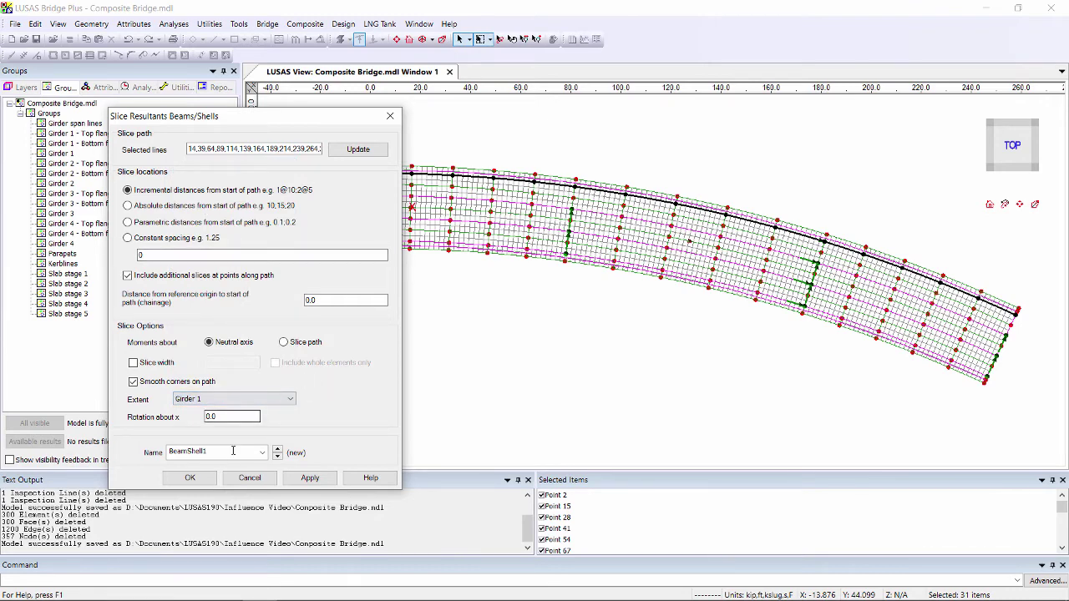
{"action": "double_click", "coordinate": [230, 452]}
{"action": "type", "text": "Girder 1"}
{"action": "left_click", "coordinate": [190, 478]}
Step: Turn the bridge to an oblique 3D view, zoom in and clear the selection
{"action": "mouse_move", "coordinate": [512, 334]}
{"action": "middle_mouse_down"}
{"action": "mouse_move", "coordinate": [623, 276]}
{"action": "mouse_move", "coordinate": [576, 278]}
{"action": "middle_mouse_up"}
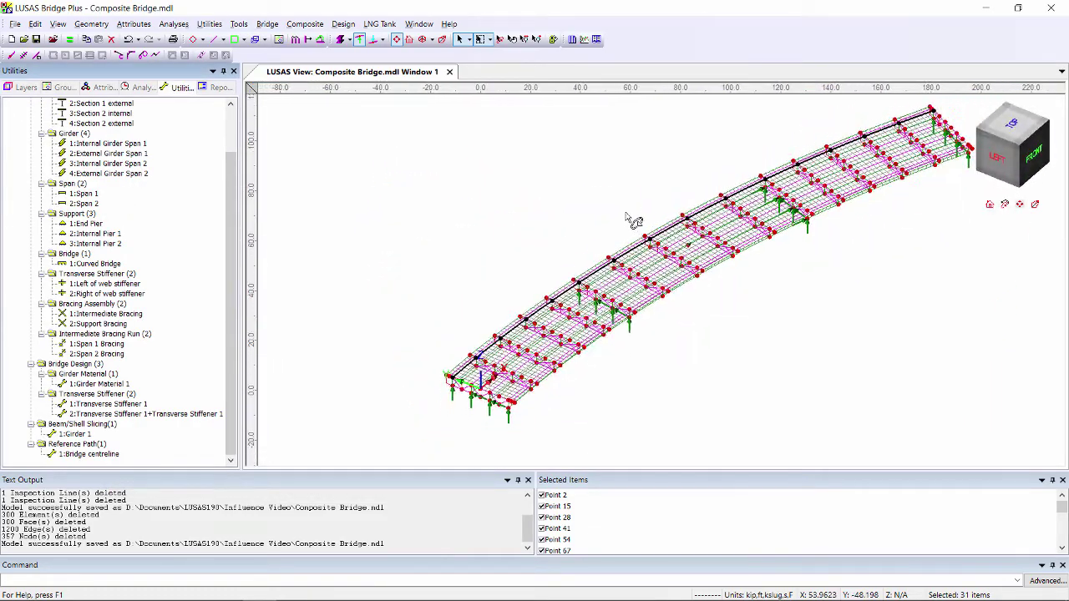
{"action": "scroll", "coordinate": [593, 304], "scroll_direction": "up", "scroll_amount": 3}
{"action": "scroll", "coordinate": [593, 304], "scroll_direction": "up", "scroll_amount": 2}
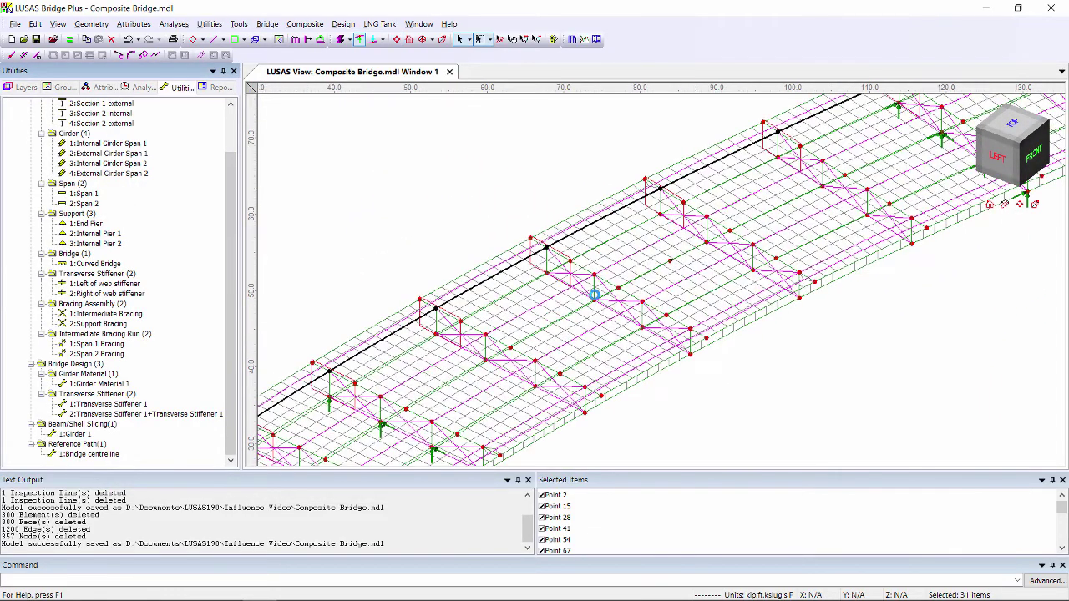
{"action": "scroll", "coordinate": [531, 271], "scroll_direction": "up", "scroll_amount": 2}
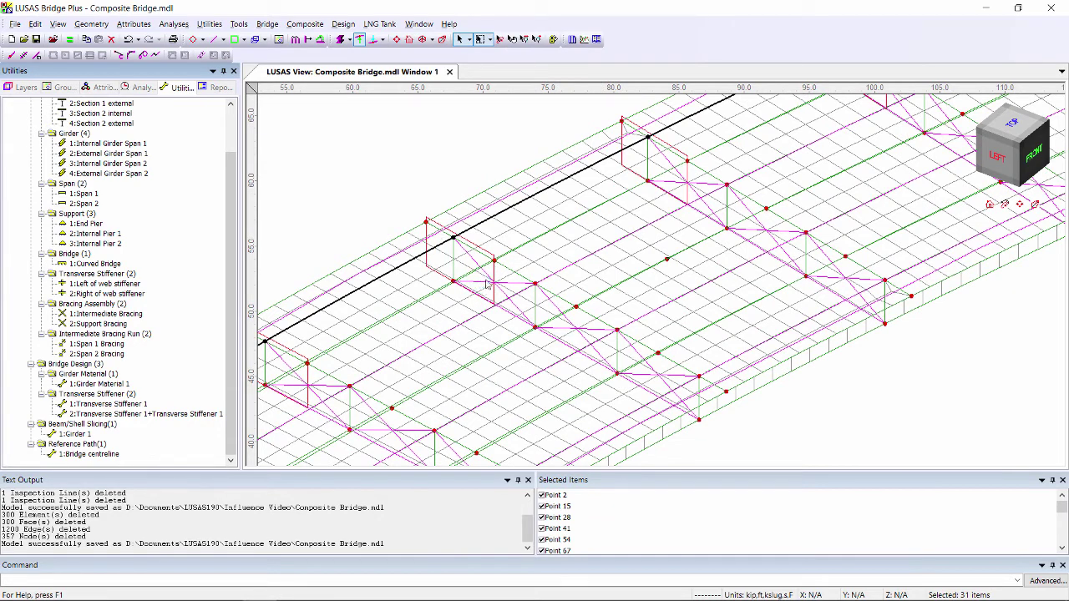
{"action": "left_click", "coordinate": [401, 158]}
Step: Plot the Beam/Shell Slice Resultants My diagram, fitted and seen in near front elevation
{"action": "right_click", "coordinate": [401, 158]}
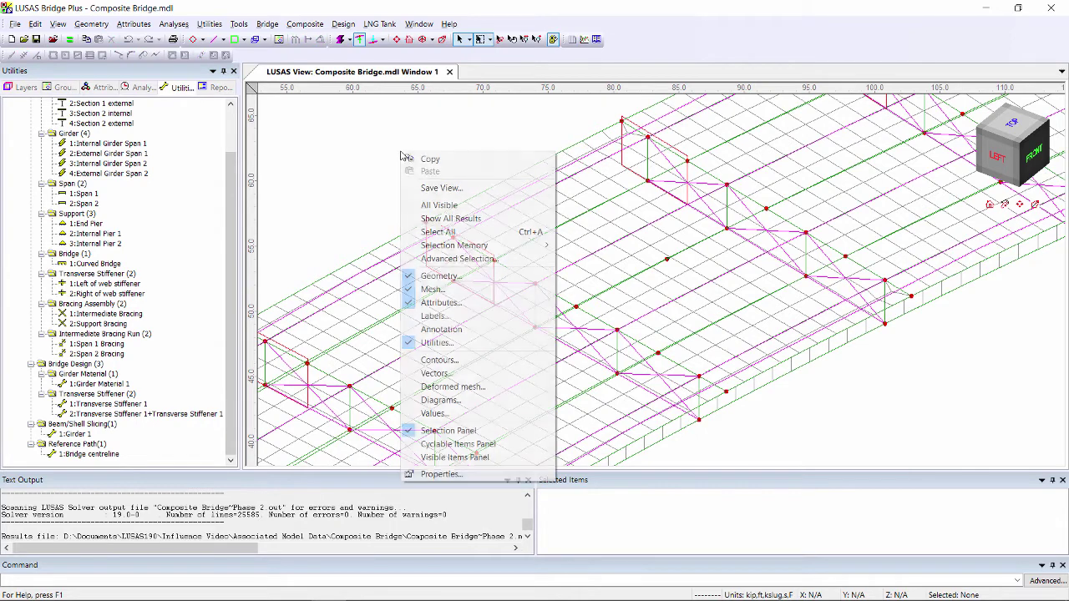
{"action": "left_click", "coordinate": [467, 401]}
{"action": "left_click", "coordinate": [523, 257]}
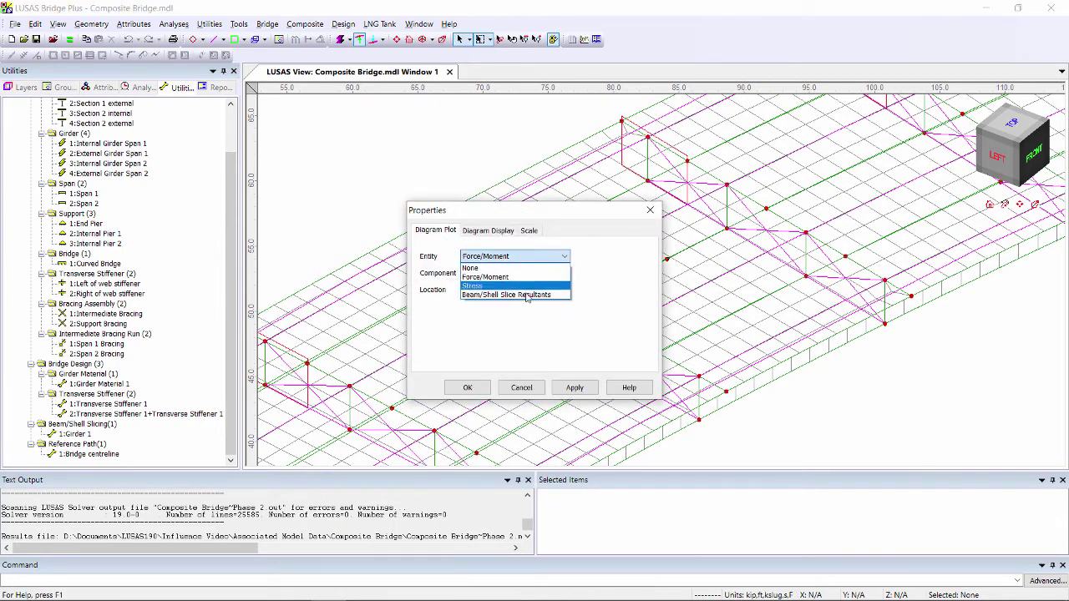
{"action": "left_click", "coordinate": [527, 295]}
{"action": "left_click", "coordinate": [515, 273]}
{"action": "left_click", "coordinate": [488, 311]}
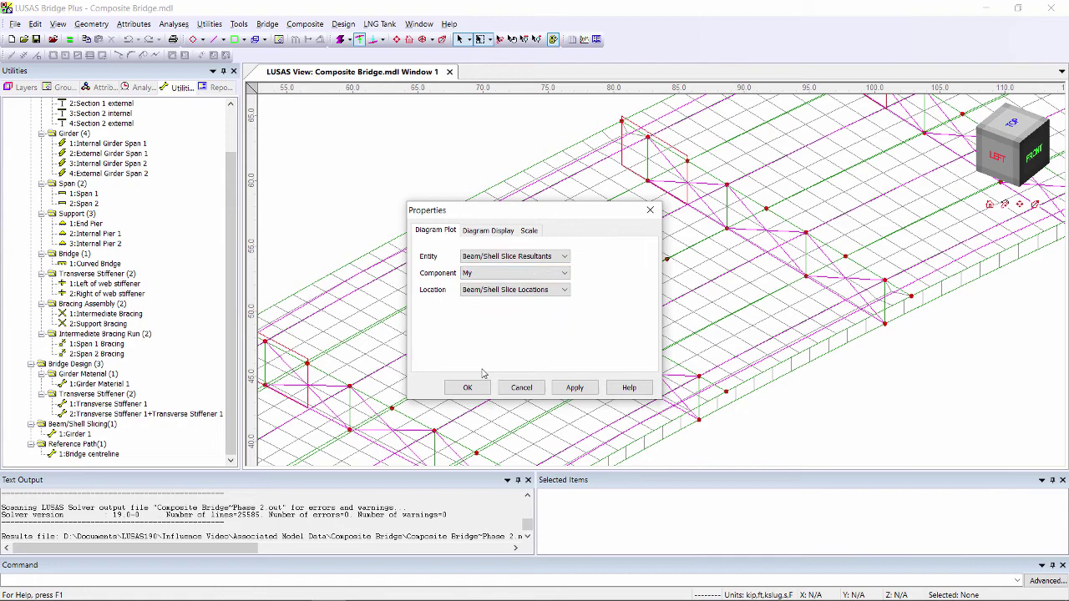
{"action": "left_click", "coordinate": [468, 388]}
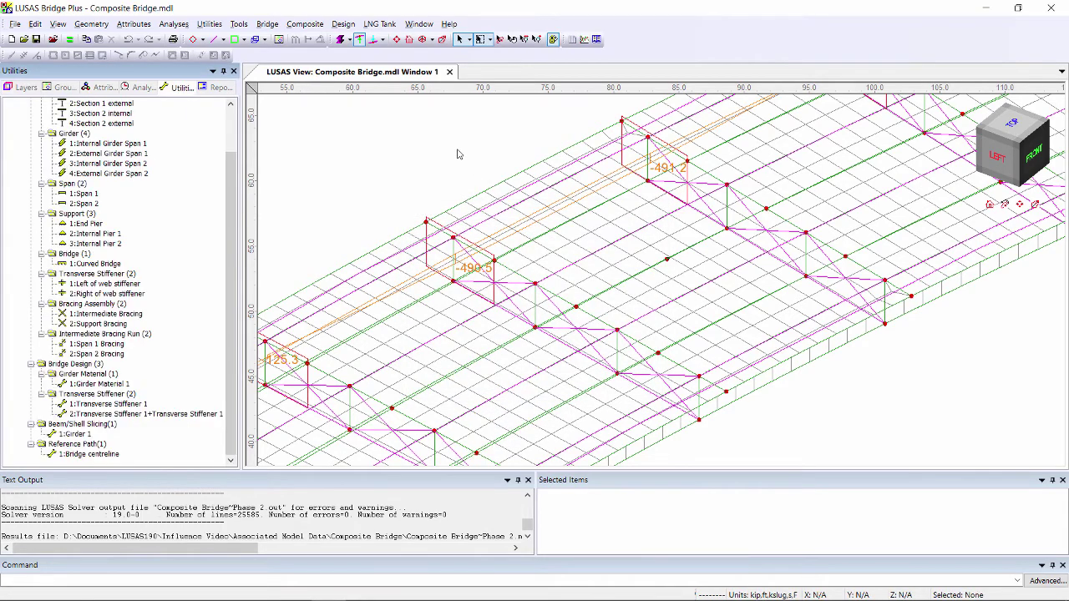
{"action": "left_click", "coordinate": [398, 40]}
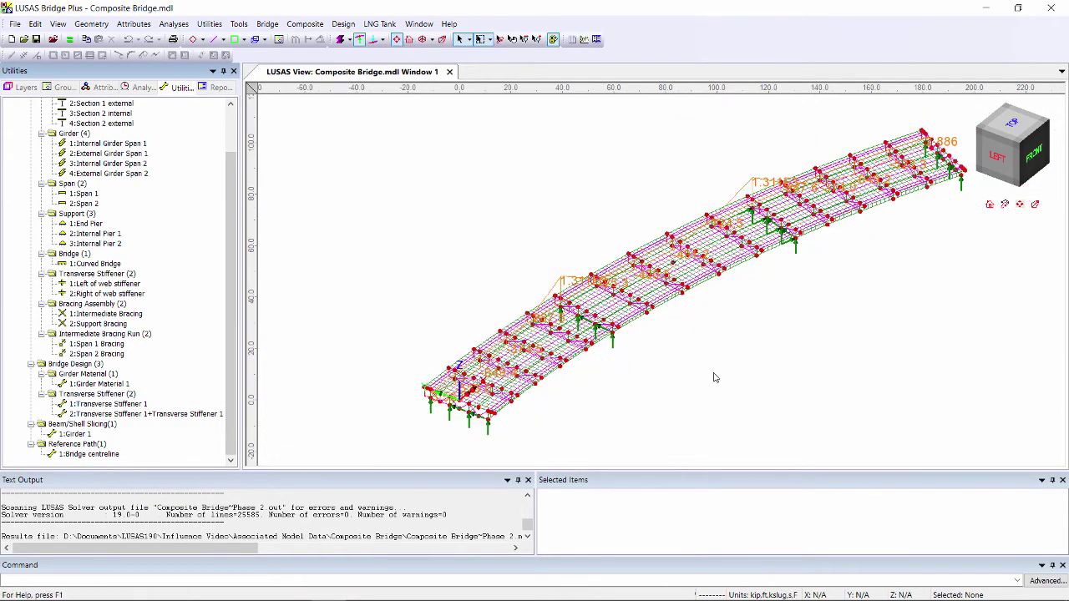
{"action": "middle_click_drag", "start_coordinate": [715, 378], "coordinate": [627, 322]}
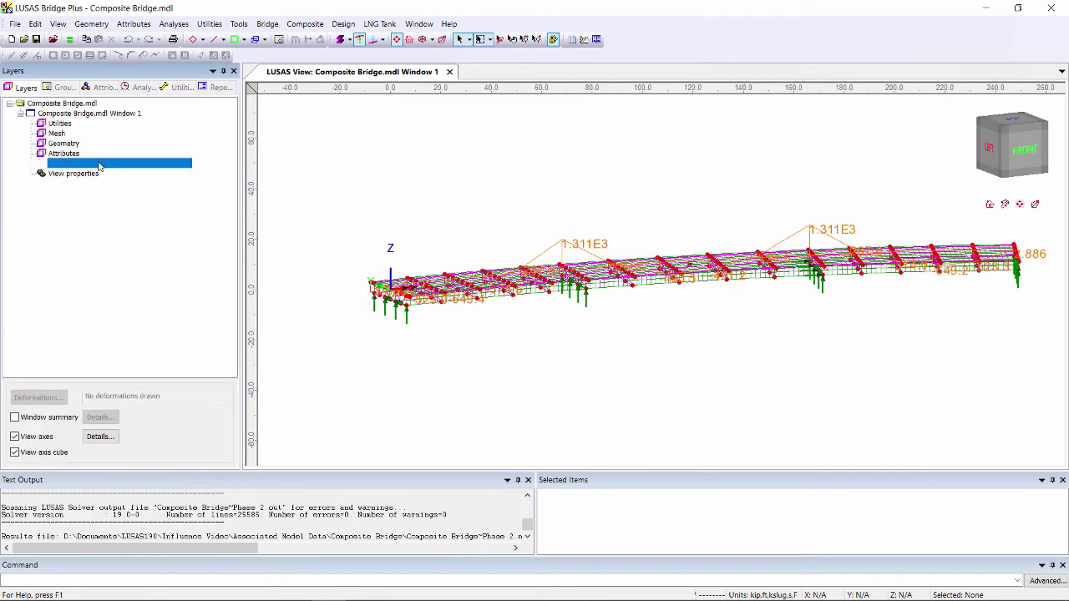
Step: Remove the values layer, view from top, and define a Direct Method slice-resultant My influence
{"action": "key", "text": "Delete"}
{"action": "left_click", "coordinate": [409, 39]}
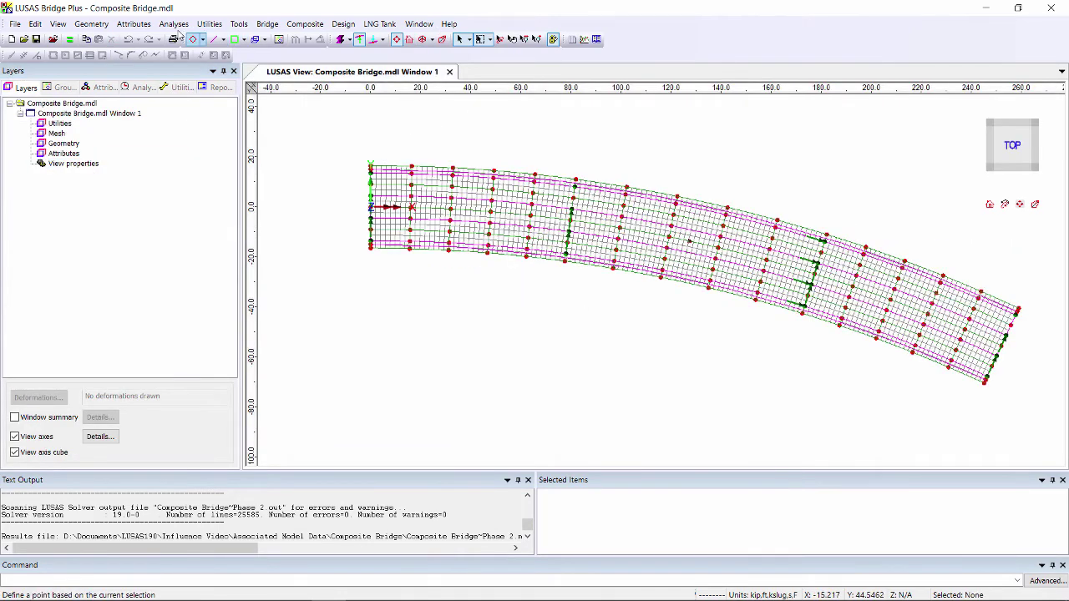
{"action": "left_click", "coordinate": [134, 24]}
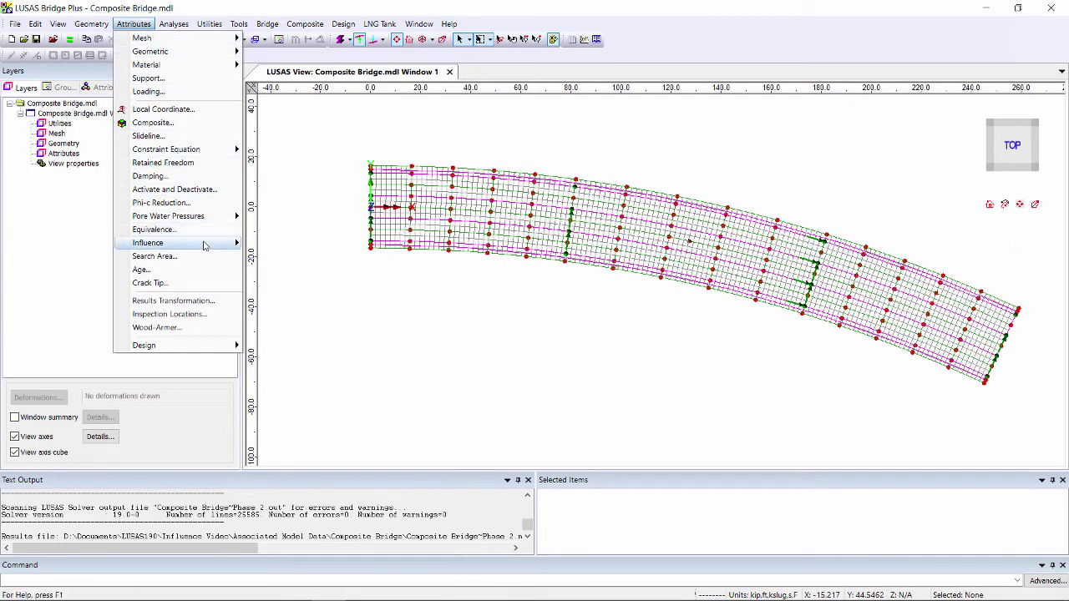
{"action": "left_click", "coordinate": [284, 243]}
{"action": "left_click", "coordinate": [447, 246]}
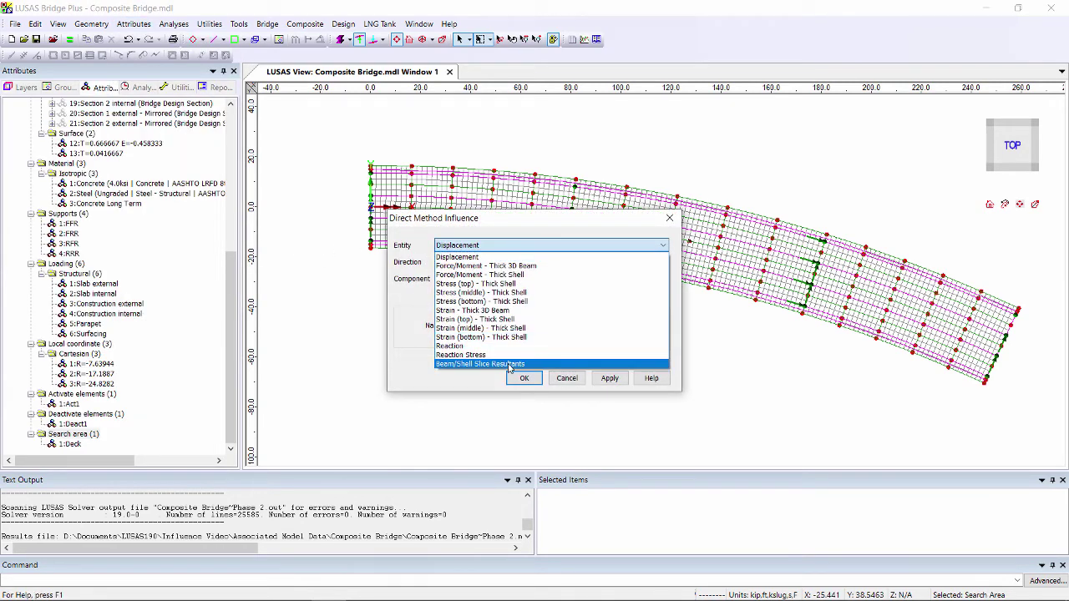
{"action": "left_click", "coordinate": [510, 366]}
{"action": "left_click", "coordinate": [476, 279]}
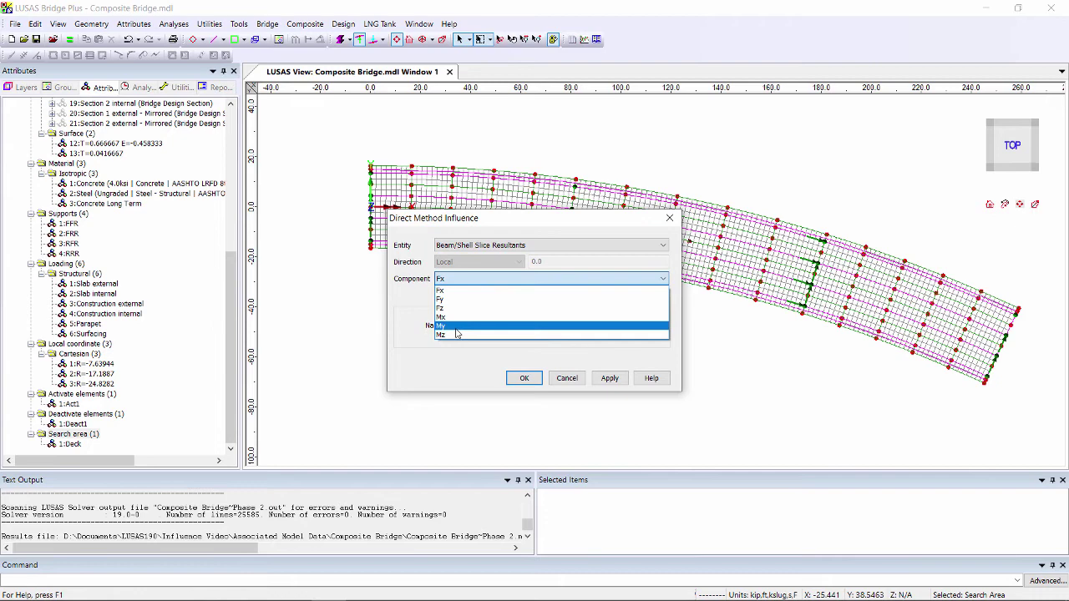
{"action": "left_click", "coordinate": [467, 338]}
{"action": "left_click", "coordinate": [524, 378]}
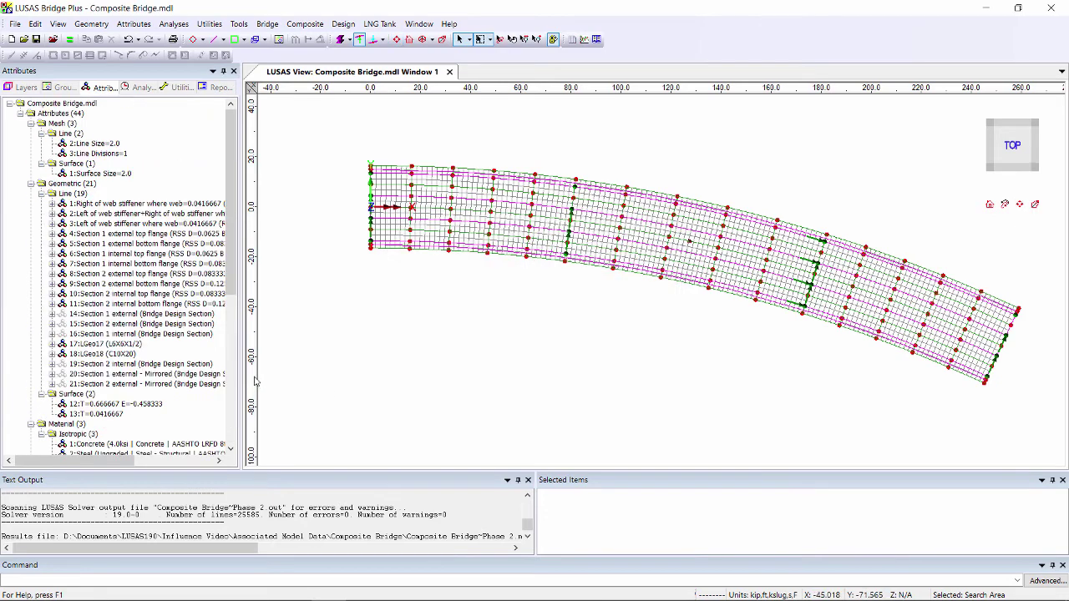
Step: Assign influence Inf1 to Girder 1 in a new direct method analysis loading deck nodes
{"action": "scroll", "coordinate": [225, 364], "scroll_direction": "down", "scroll_amount": 10}
{"action": "right_click", "coordinate": [83, 444]}
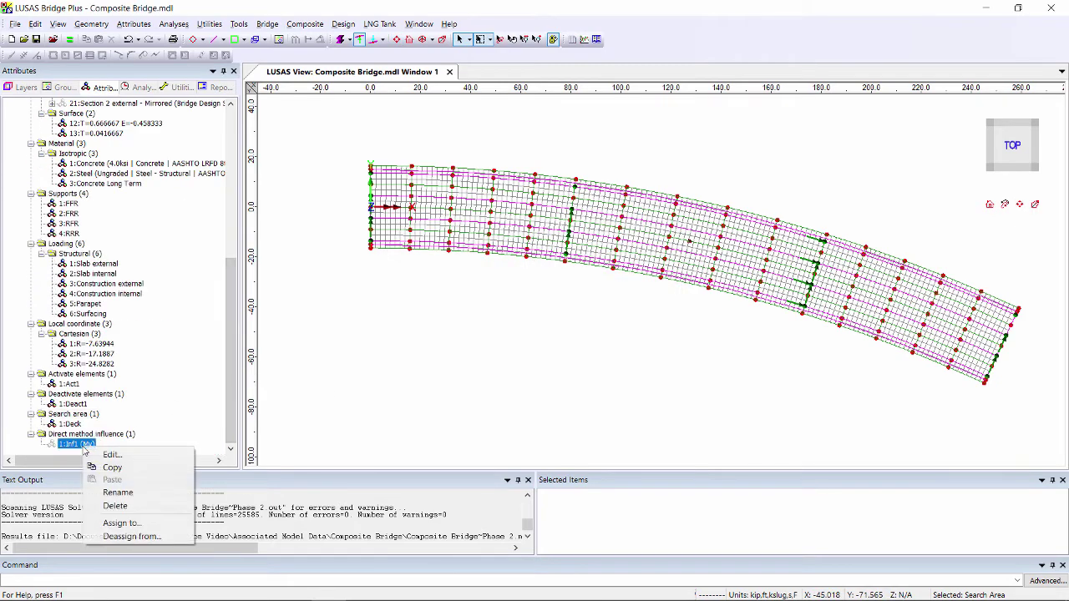
{"action": "left_click", "coordinate": [121, 523]}
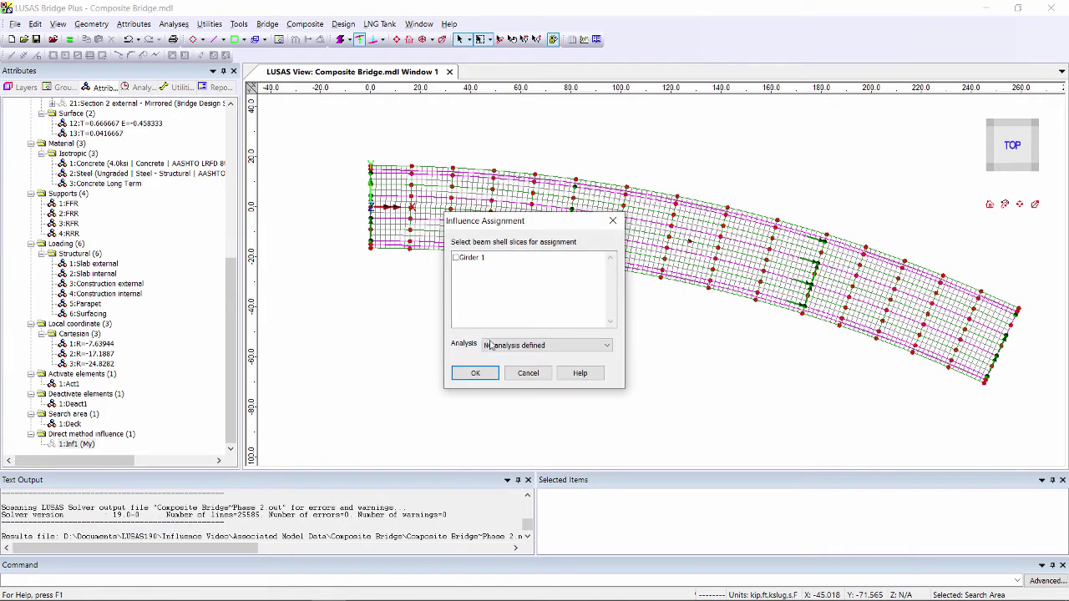
{"action": "left_click", "coordinate": [491, 345]}
{"action": "left_click", "coordinate": [510, 371]}
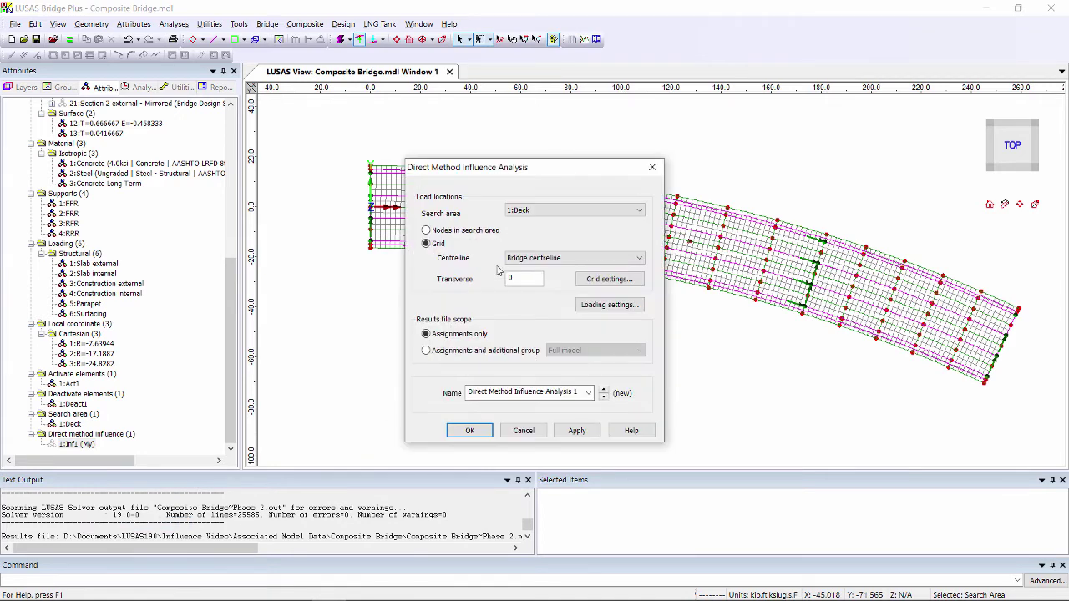
{"action": "left_click", "coordinate": [476, 231]}
{"action": "left_click", "coordinate": [480, 430]}
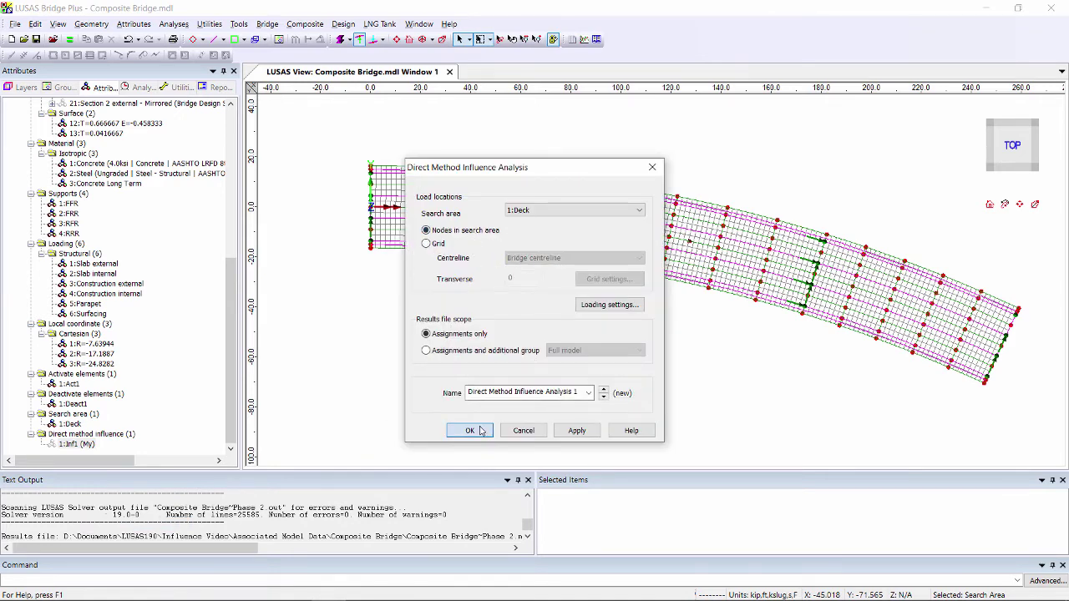
{"action": "left_click", "coordinate": [457, 259]}
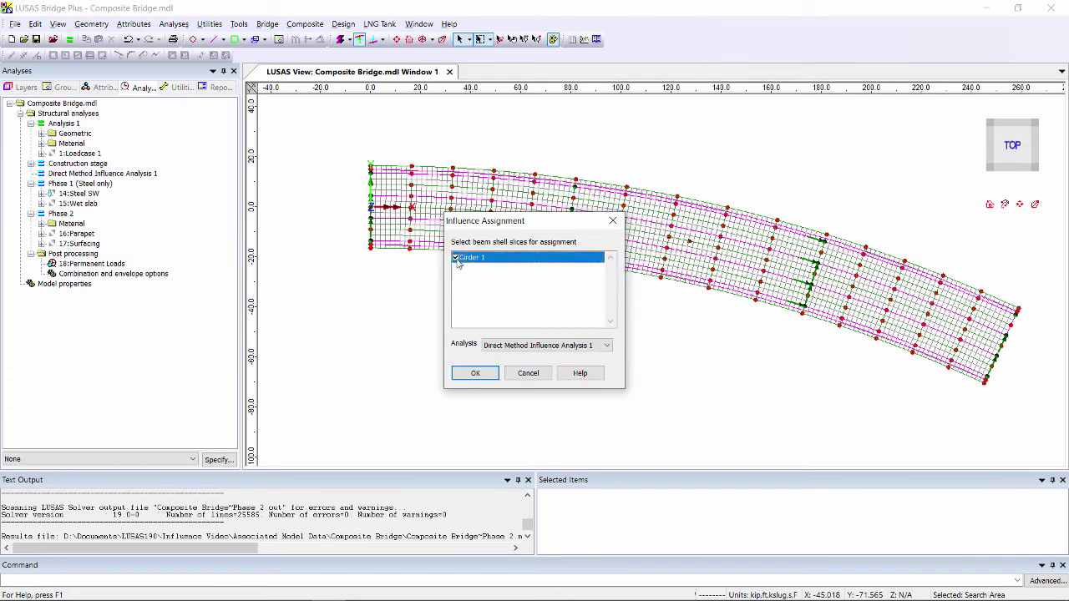
{"action": "left_click", "coordinate": [475, 373]}
Step: Solve Direct Method Influence Analysis 1 to generate the Girder 1 My loadcases
{"action": "left_click", "coordinate": [340, 39]}
{"action": "left_click", "coordinate": [571, 410]}
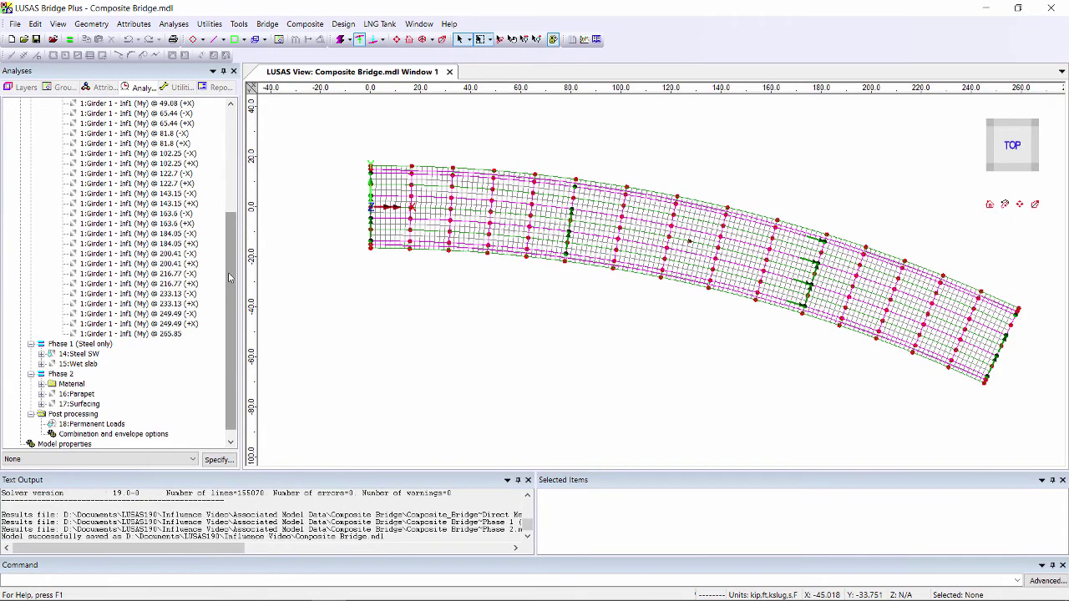
Step: Make the 16.36 (+X) loadcase active and contour its influence results over the deck
{"action": "left_click_drag", "start_coordinate": [230, 278], "coordinate": [219, 203]}
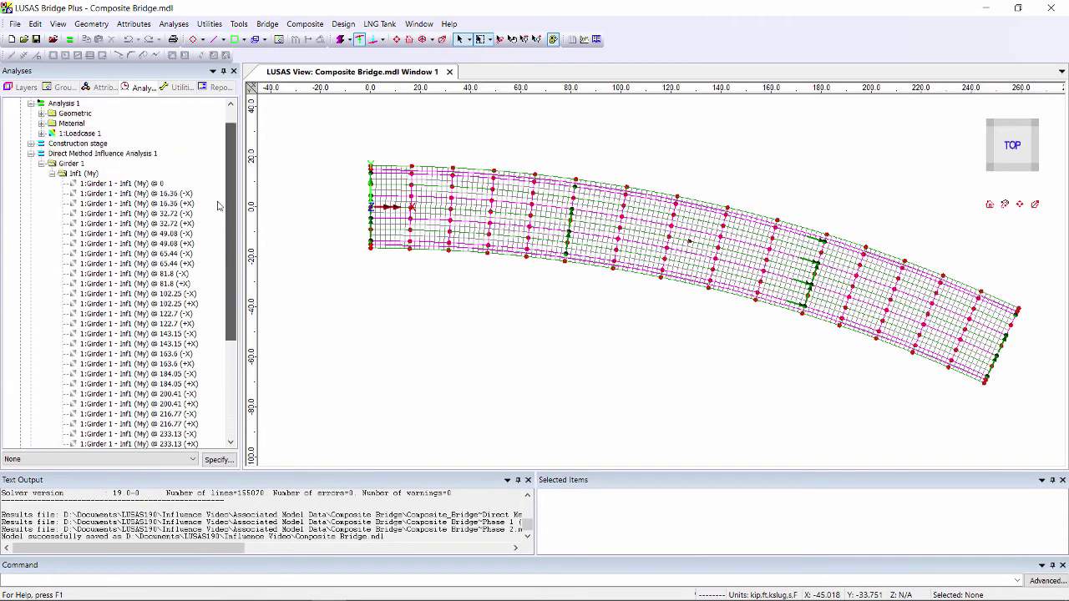
{"action": "left_click", "coordinate": [163, 206]}
{"action": "right_click", "coordinate": [164, 209]}
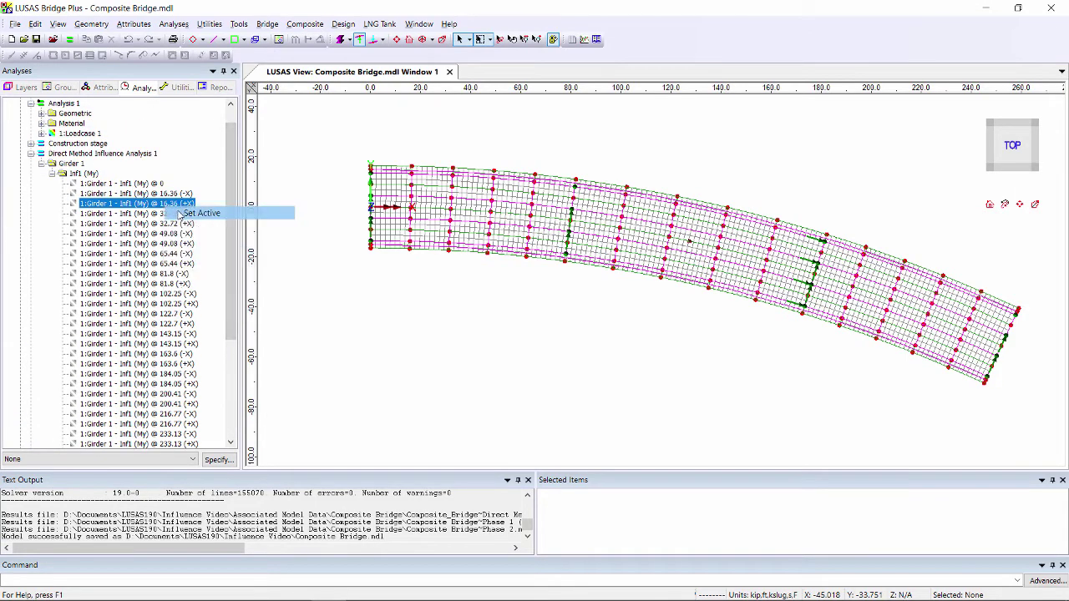
{"action": "left_click", "coordinate": [193, 213]}
{"action": "right_click", "coordinate": [440, 127]}
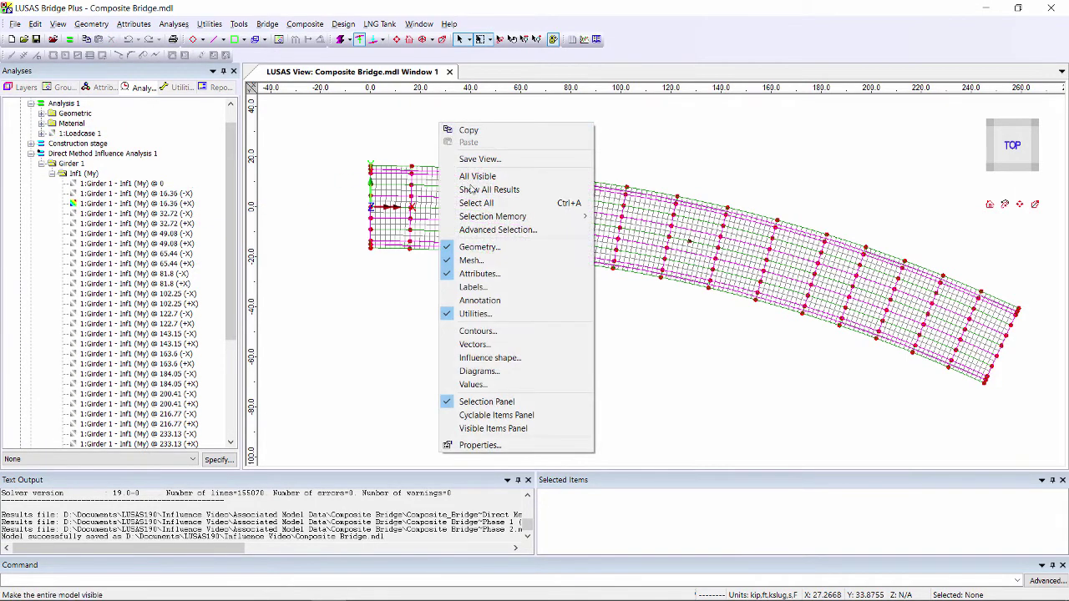
{"action": "left_click", "coordinate": [504, 330]}
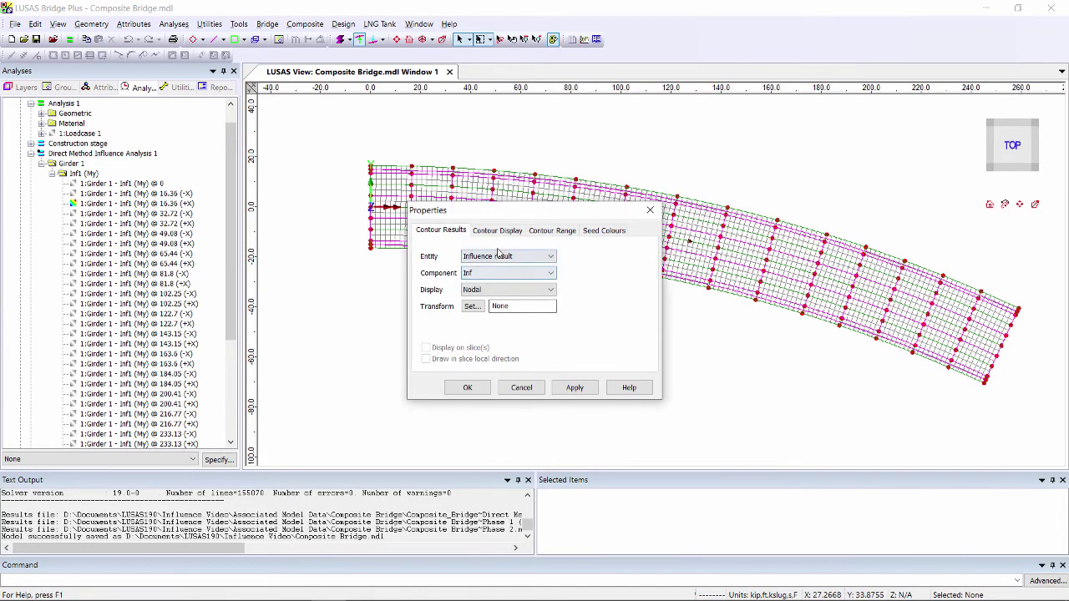
{"action": "left_click", "coordinate": [481, 390]}
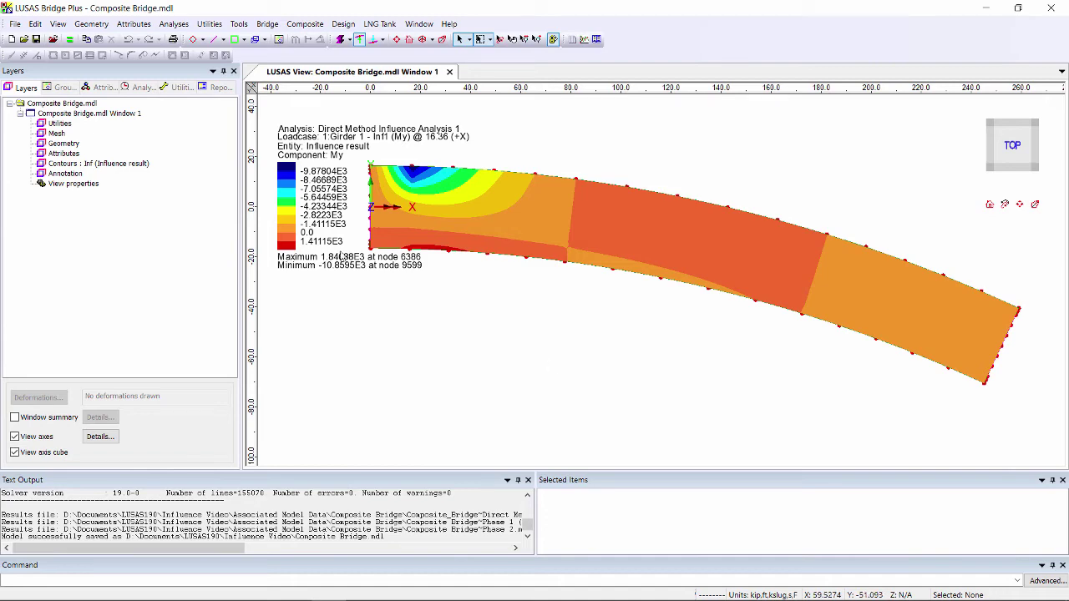
Step: Inspect the 32.72 (+X), 49.08 (+X) and 81.8 (-X) influence surfaces
{"action": "left_click", "coordinate": [142, 87]}
{"action": "left_click", "coordinate": [167, 223]}
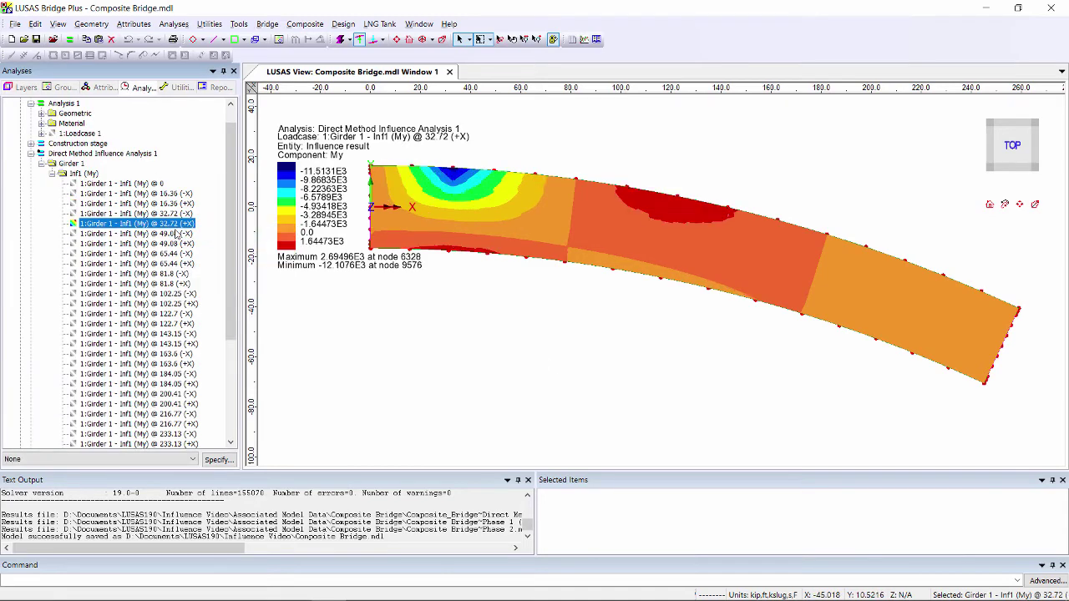
{"action": "left_click", "coordinate": [167, 243]}
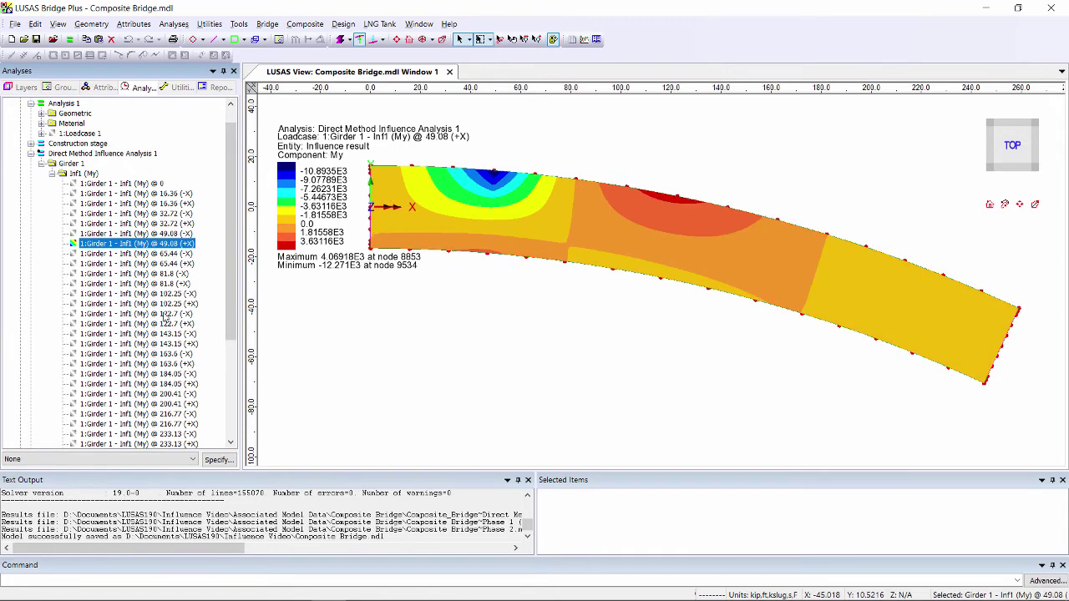
{"action": "left_click", "coordinate": [167, 274]}
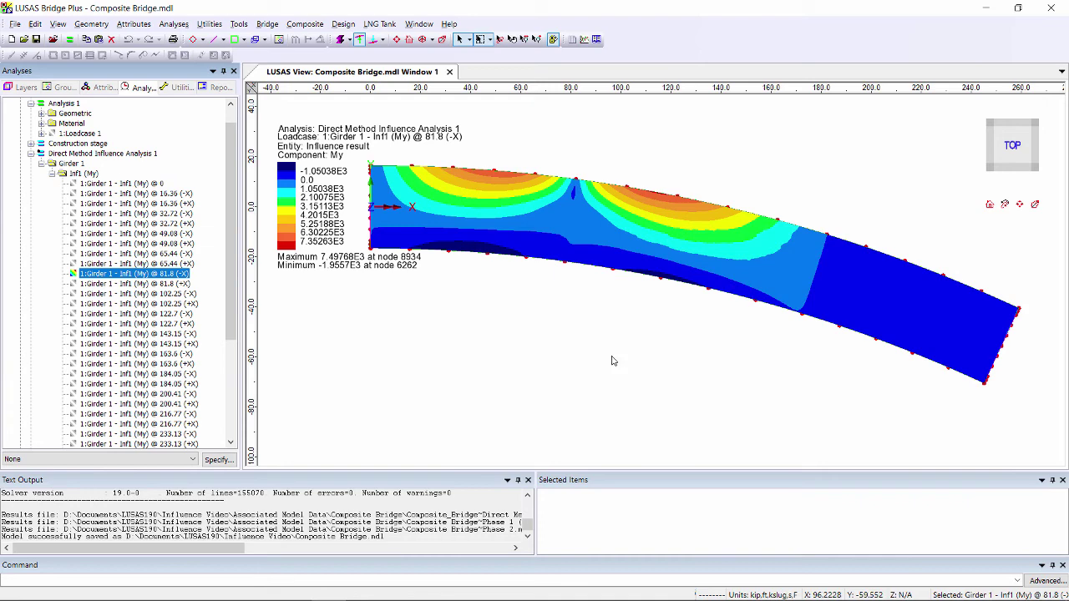
Step: Delete the influence contours layer and select the Kerblines group members
{"action": "left_click", "coordinate": [23, 87]}
{"action": "left_click", "coordinate": [106, 165]}
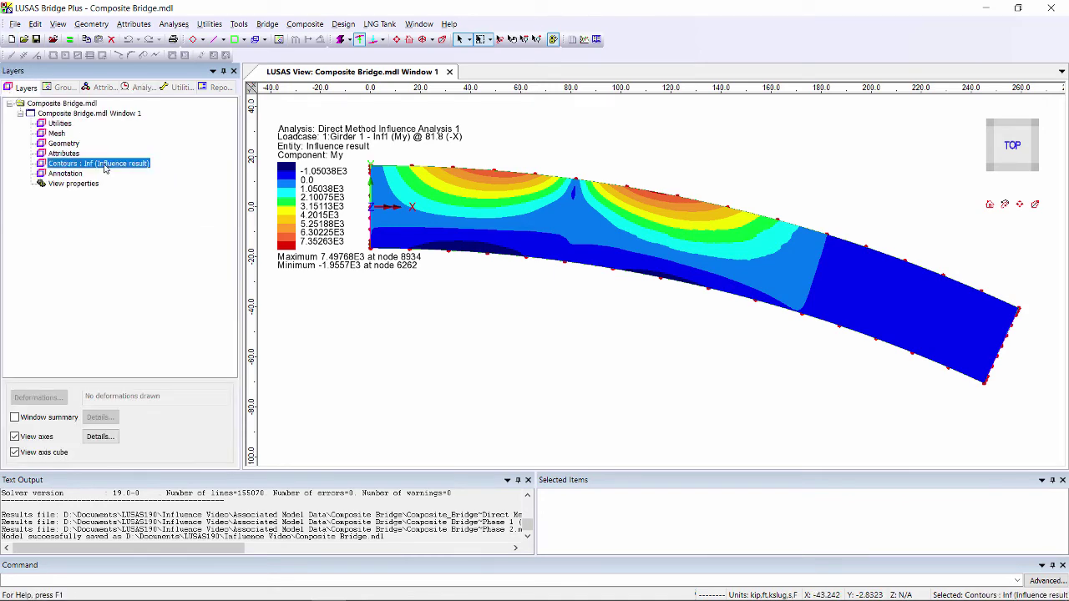
{"action": "key", "text": "Delete"}
{"action": "left_click", "coordinate": [63, 87]}
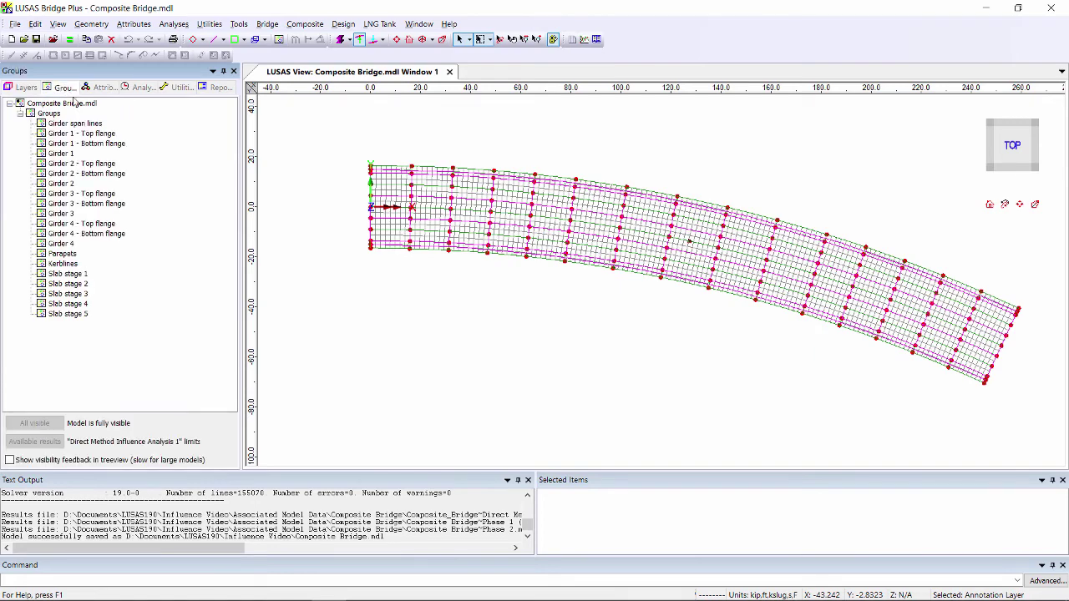
{"action": "right_click", "coordinate": [73, 266]}
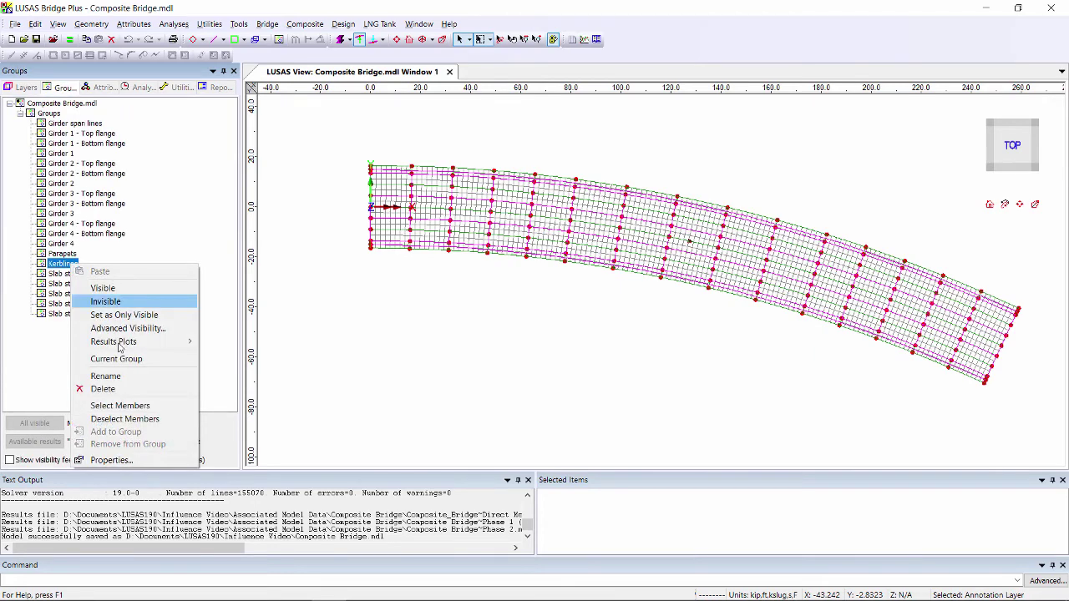
{"action": "left_click", "coordinate": [117, 406]}
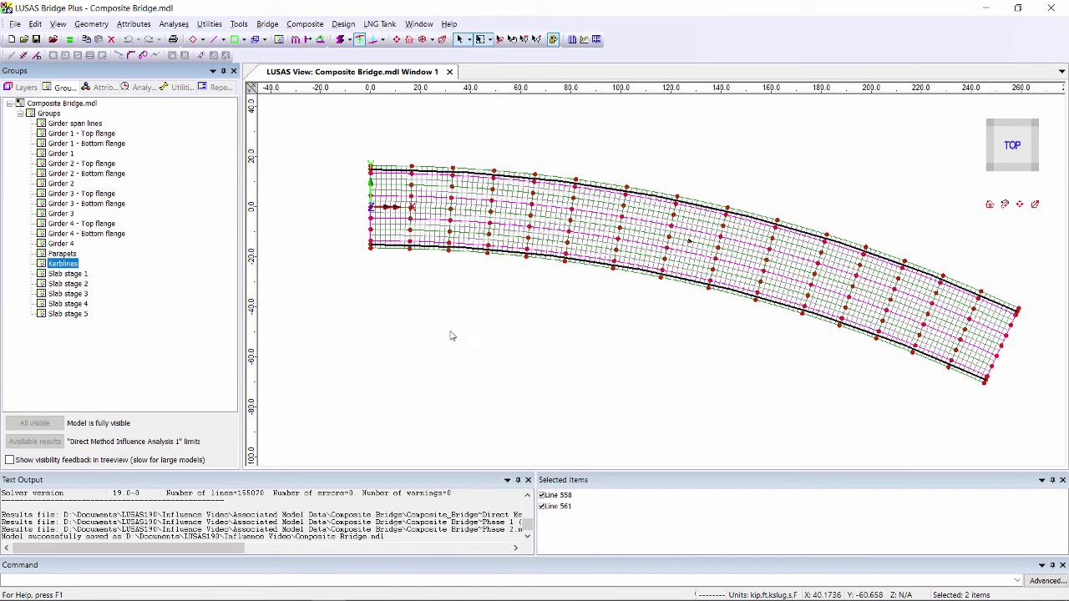
{"action": "left_click", "coordinate": [268, 23]}
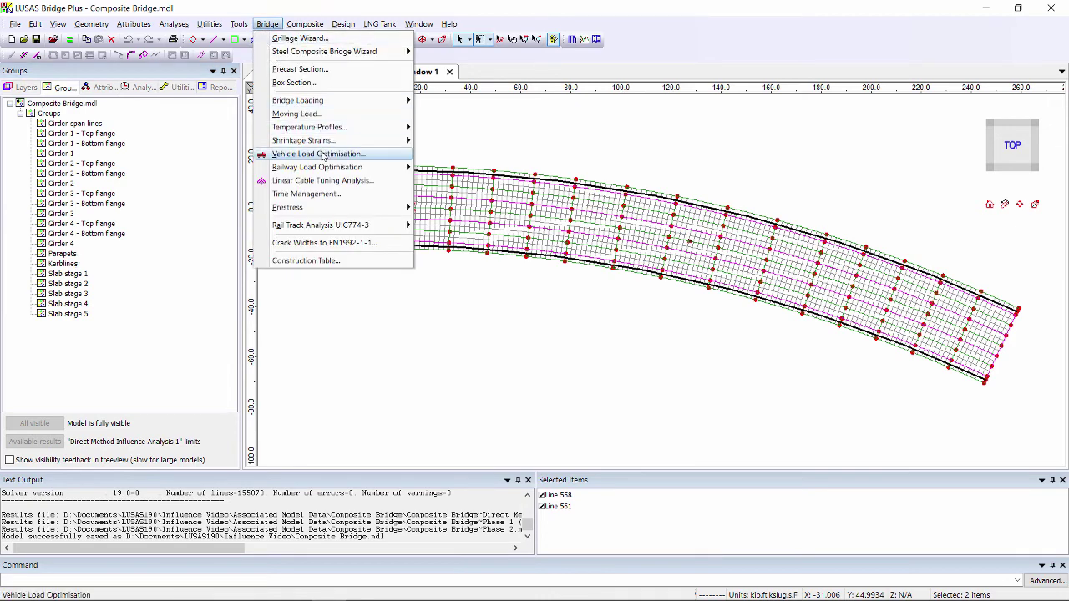
Step: Start a USA vehicle load optimisation using AASHTO patterns with notional design load only
{"action": "left_click", "coordinate": [324, 155]}
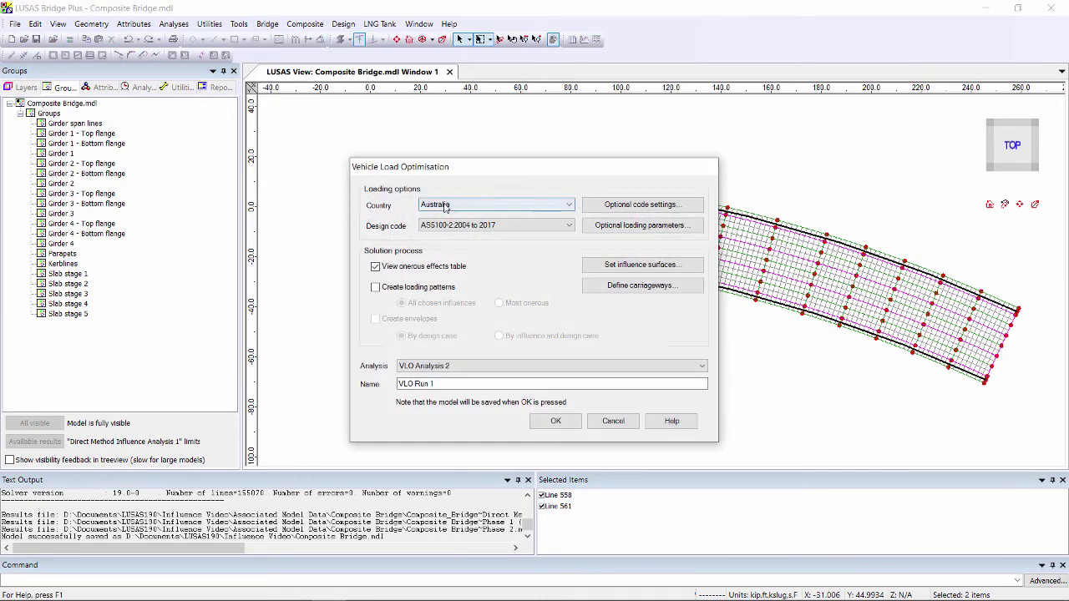
{"action": "left_click", "coordinate": [445, 208]}
{"action": "left_click", "coordinate": [451, 357]}
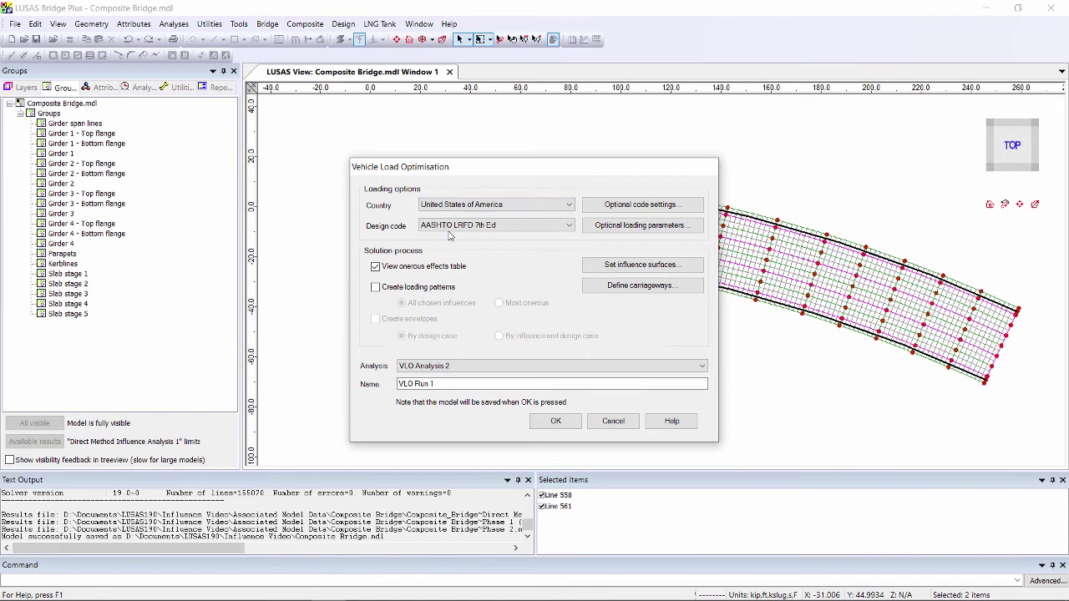
{"action": "left_click", "coordinate": [642, 225]}
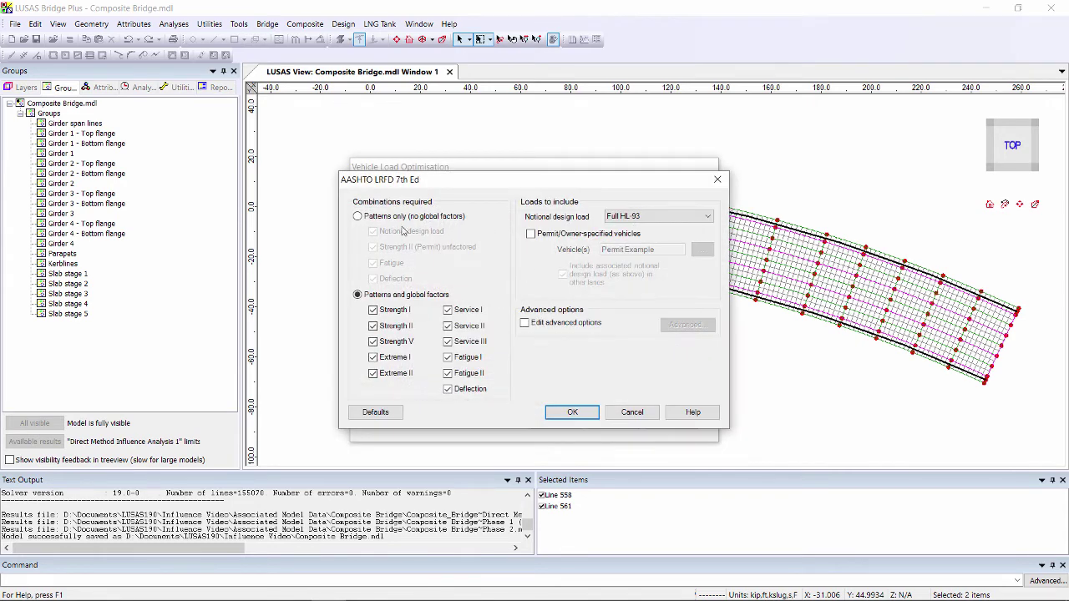
{"action": "left_click", "coordinate": [404, 217]}
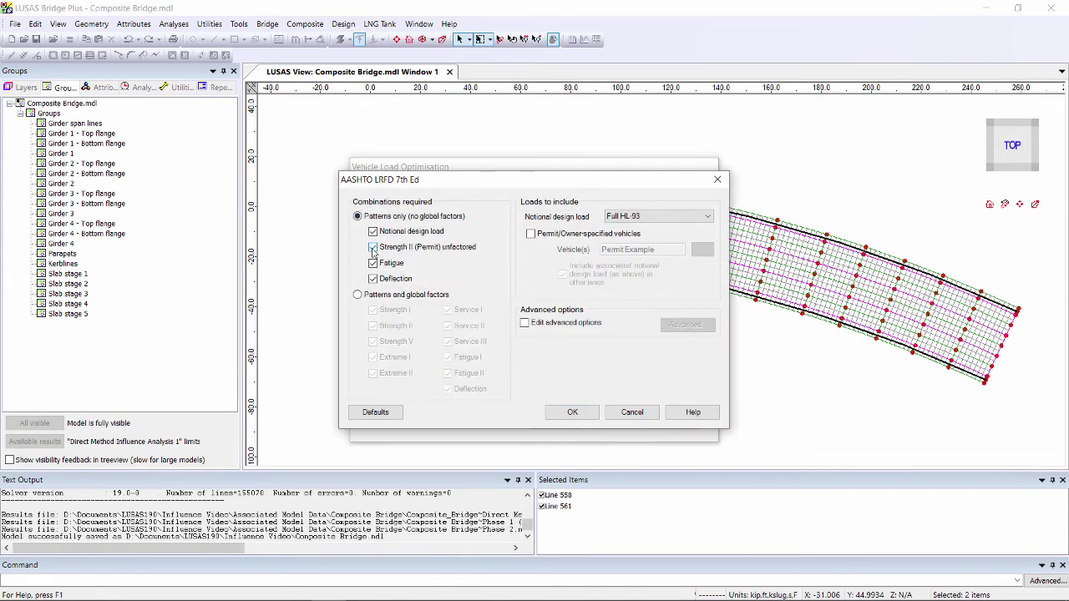
{"action": "left_click", "coordinate": [373, 247]}
{"action": "left_click", "coordinate": [373, 279]}
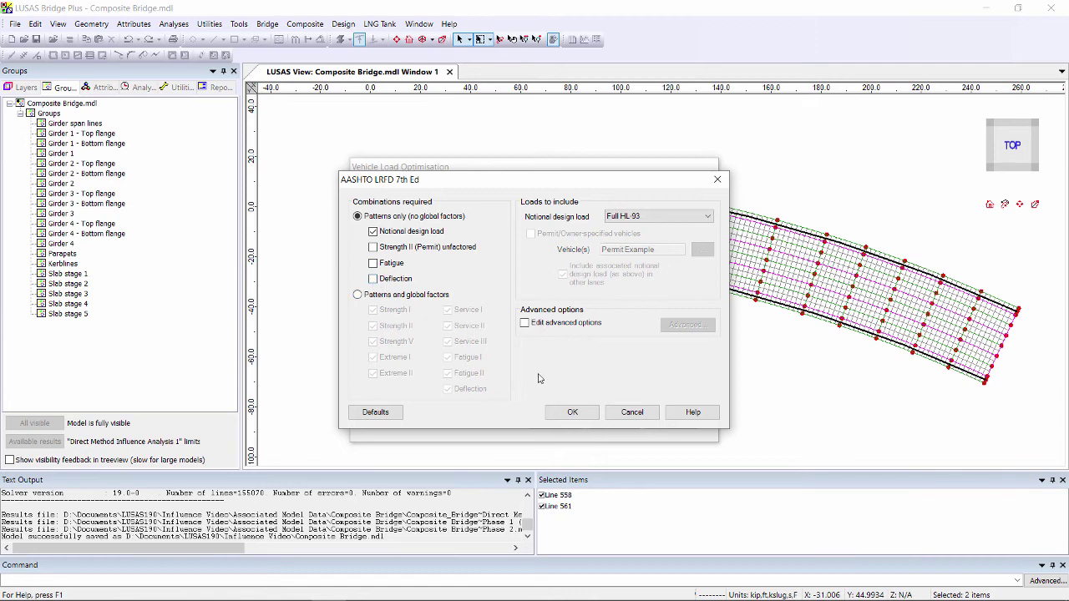
{"action": "left_click", "coordinate": [573, 413]}
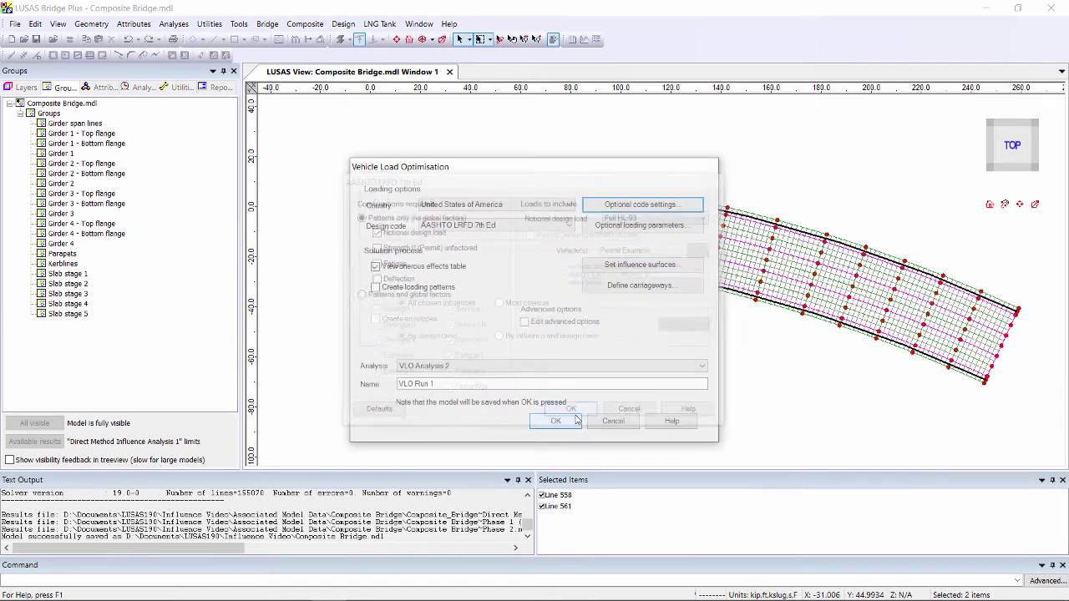
Step: Include all influence surfaces, assessing negative effects only
{"action": "left_click", "coordinate": [598, 267]}
{"action": "left_click", "coordinate": [478, 214]}
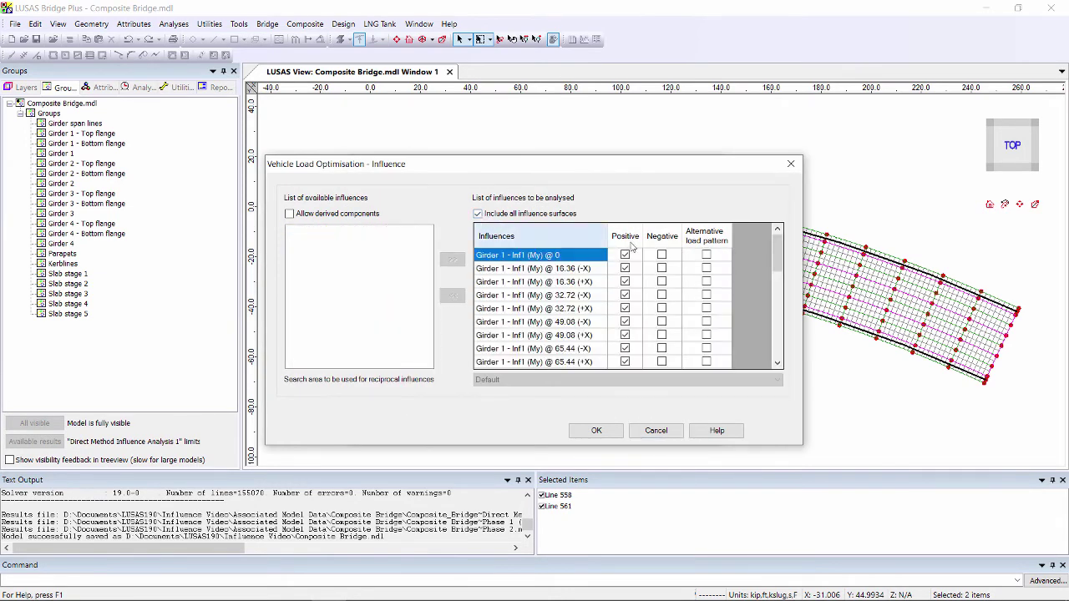
{"action": "left_click", "coordinate": [625, 236]}
{"action": "left_click", "coordinate": [625, 255]}
{"action": "left_click", "coordinate": [662, 237]}
{"action": "left_click", "coordinate": [662, 255]}
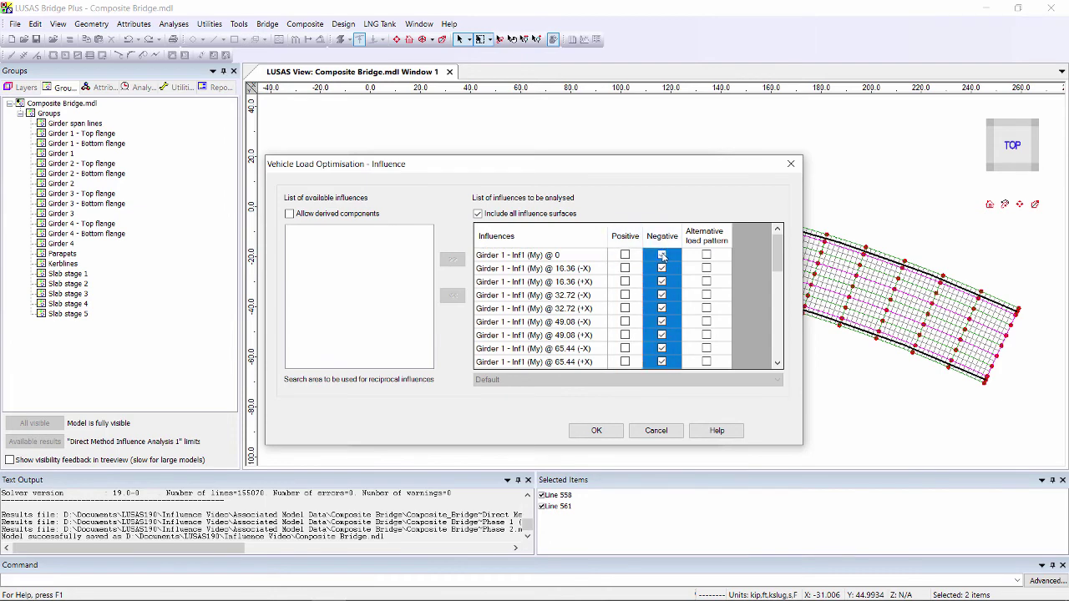
{"action": "left_click", "coordinate": [610, 431]}
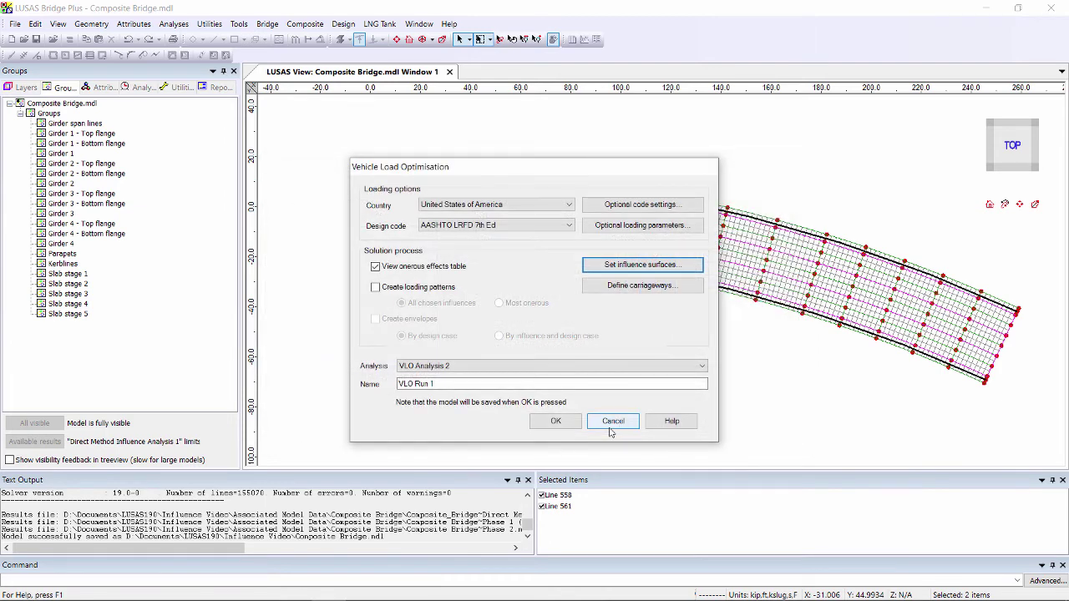
Step: Apply a curved carriageway from the kerbs and run the most-onerous loading optimisation
{"action": "left_click", "coordinate": [603, 286]}
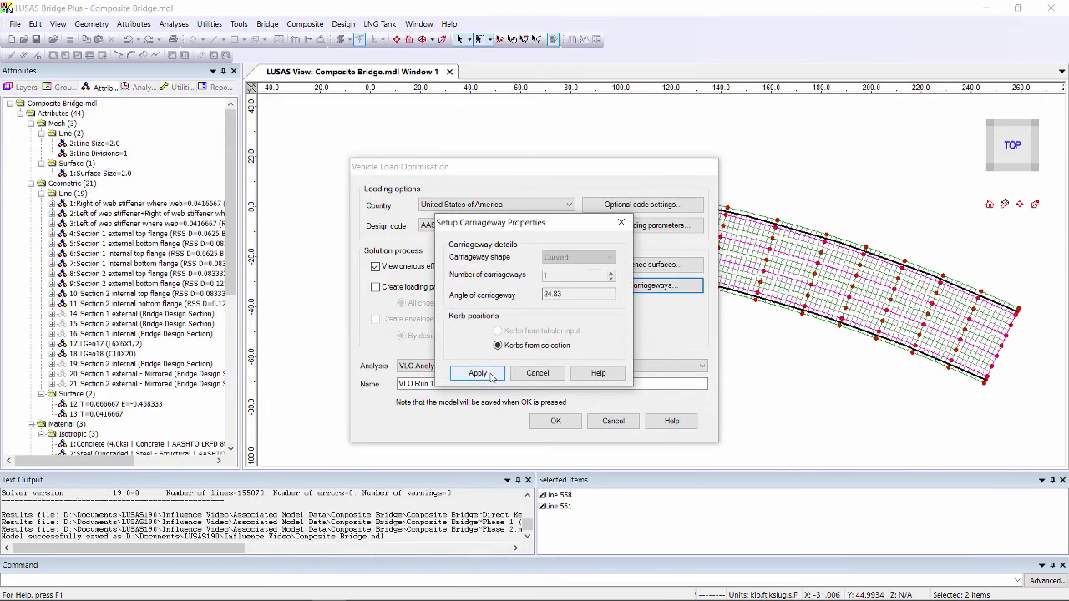
{"action": "left_click", "coordinate": [478, 373]}
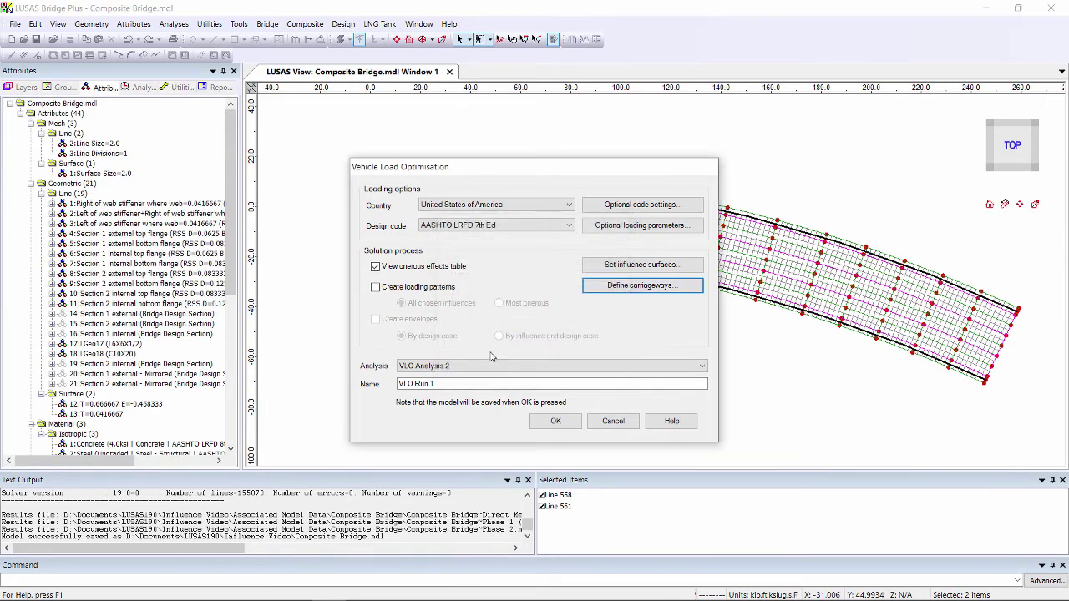
{"action": "left_click", "coordinate": [441, 287]}
{"action": "left_click", "coordinate": [500, 303]}
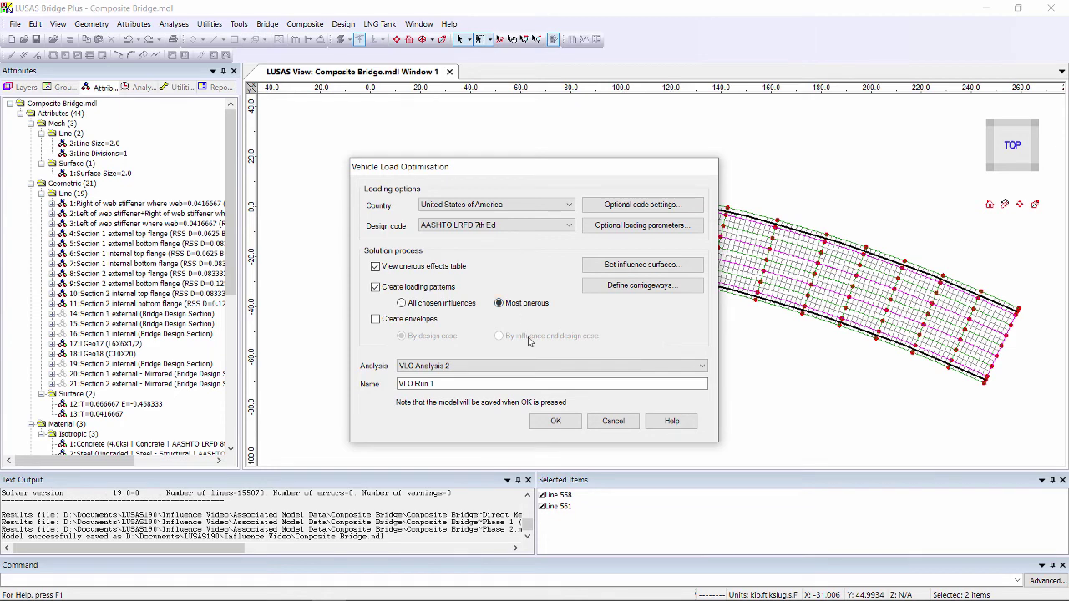
{"action": "left_click", "coordinate": [561, 422]}
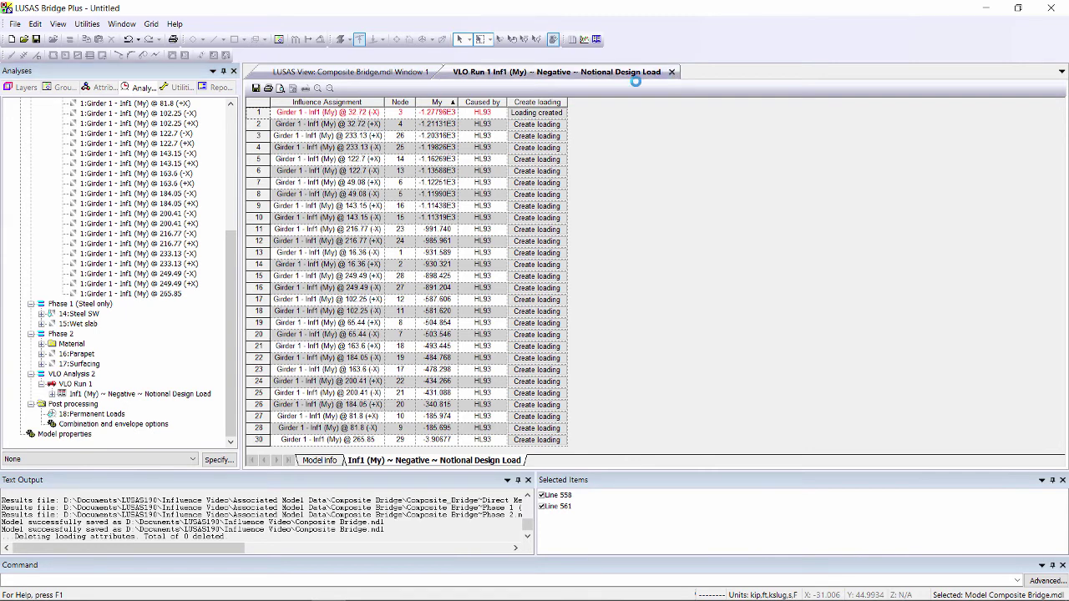
Step: Set the VLO Run 1 Girder 1 loadcase active to show its lane and truck loads
{"action": "left_click", "coordinate": [671, 71]}
{"action": "double_click", "coordinate": [63, 394]}
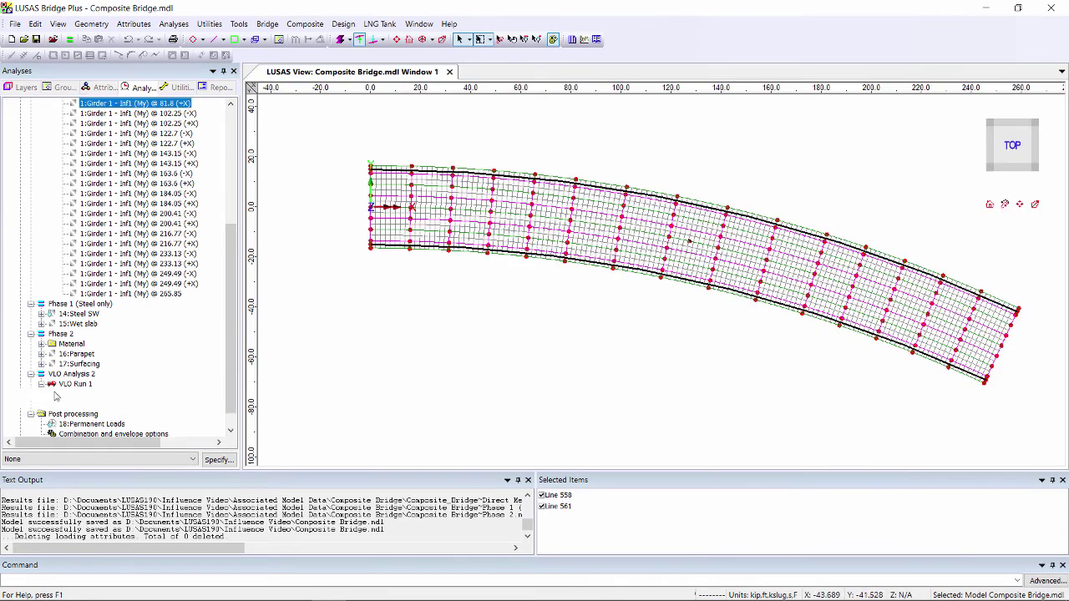
{"action": "right_click", "coordinate": [172, 406]}
{"action": "left_click", "coordinate": [215, 415]}
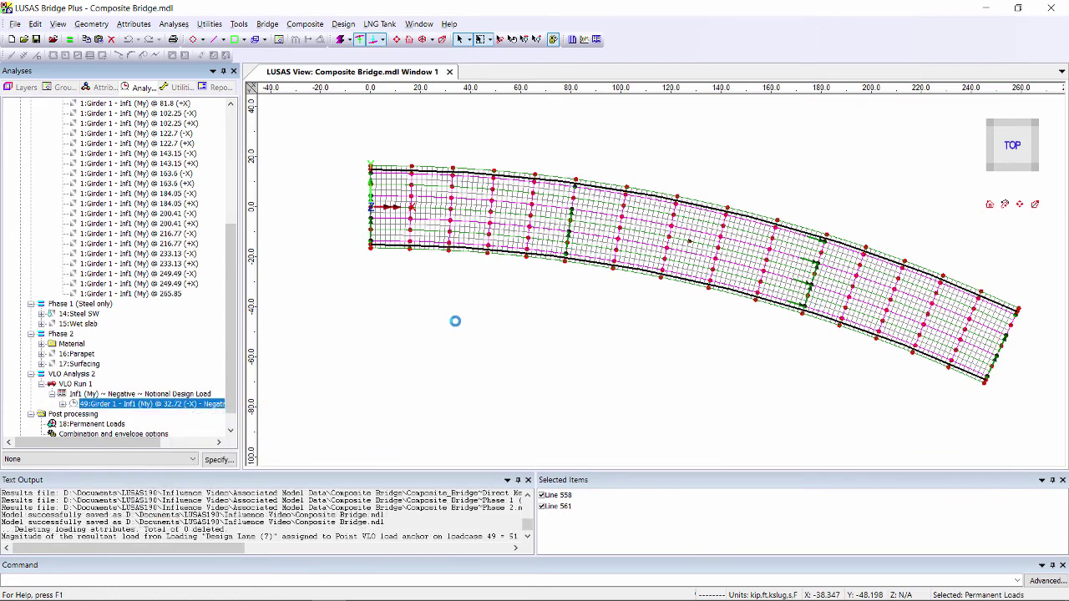
{"action": "left_click", "coordinate": [26, 88]}
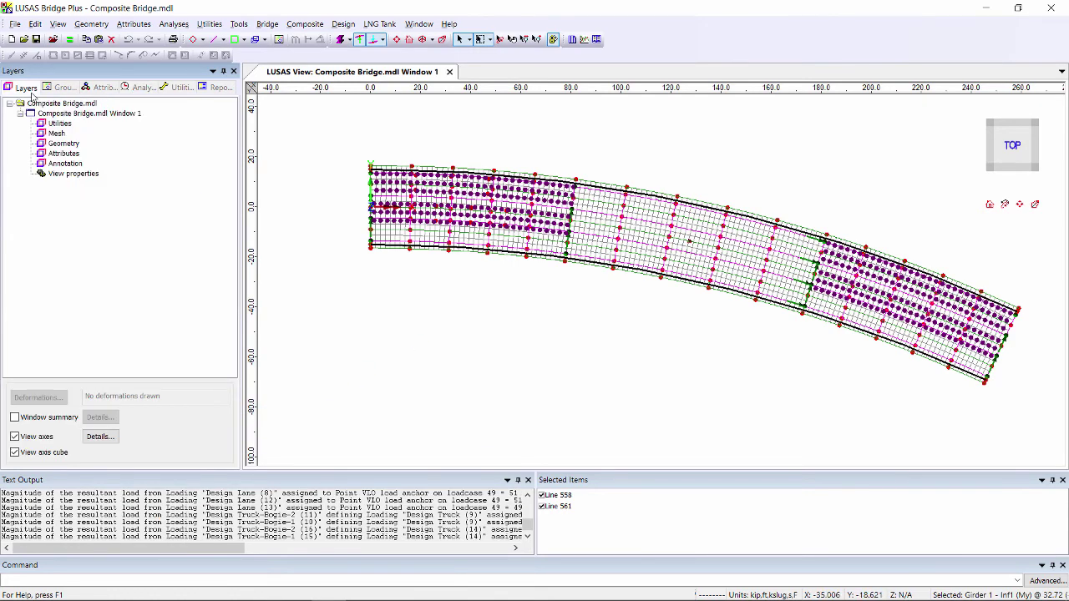
Step: Turn off the Geometry layer and zoom to the loaded end of the curved deck
{"action": "right_click", "coordinate": [54, 145]}
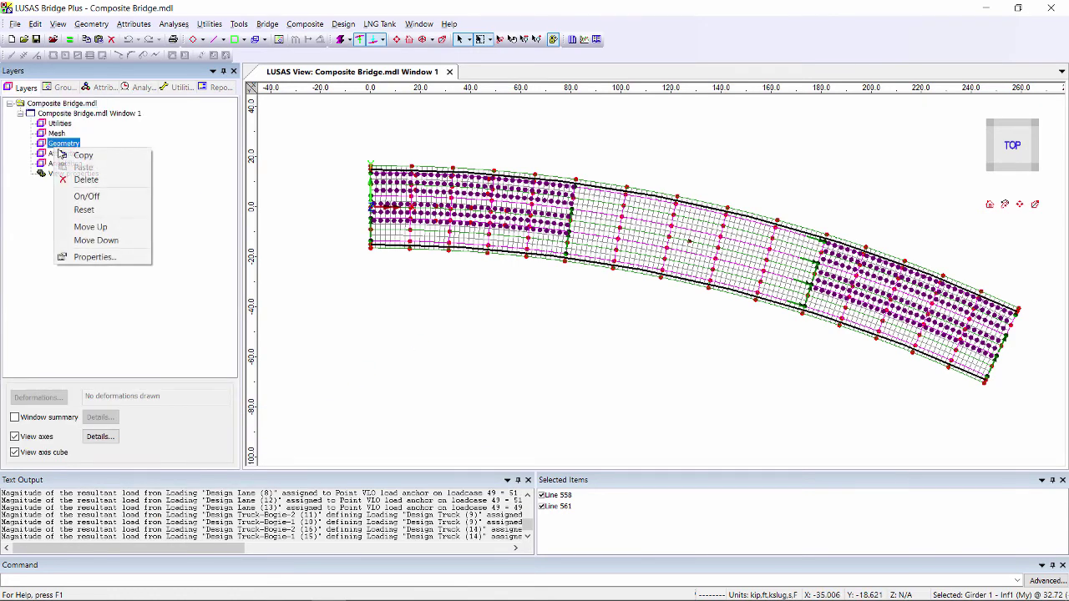
{"action": "left_click", "coordinate": [98, 197]}
{"action": "scroll", "coordinate": [408, 205], "scroll_direction": "up", "scroll_amount": 2}
{"action": "scroll", "coordinate": [408, 204], "scroll_direction": "up", "scroll_amount": 2}
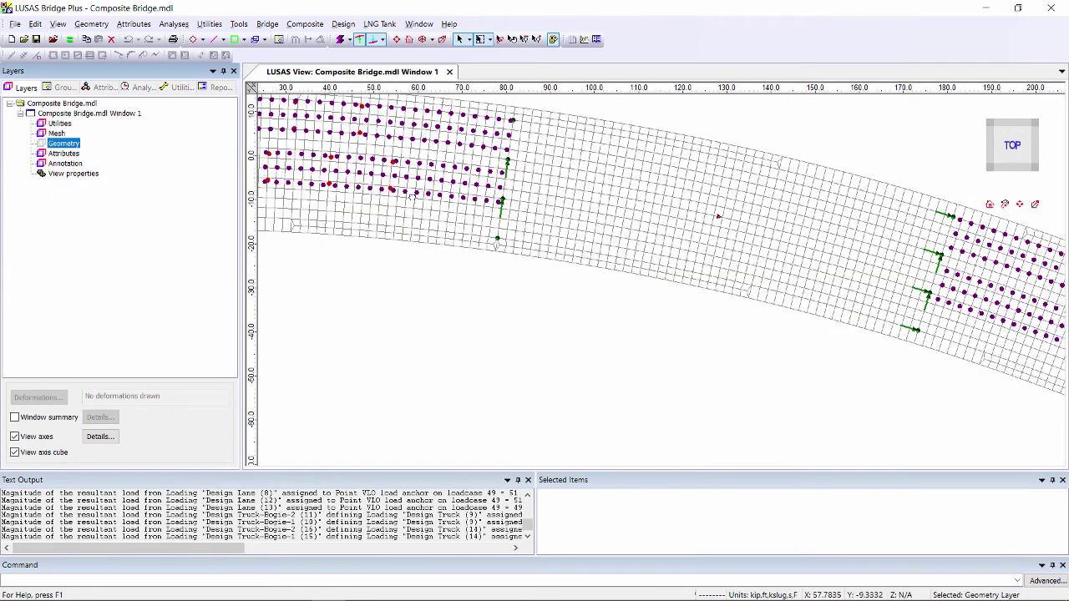
{"action": "scroll", "coordinate": [407, 204], "scroll_direction": "up", "scroll_amount": 1}
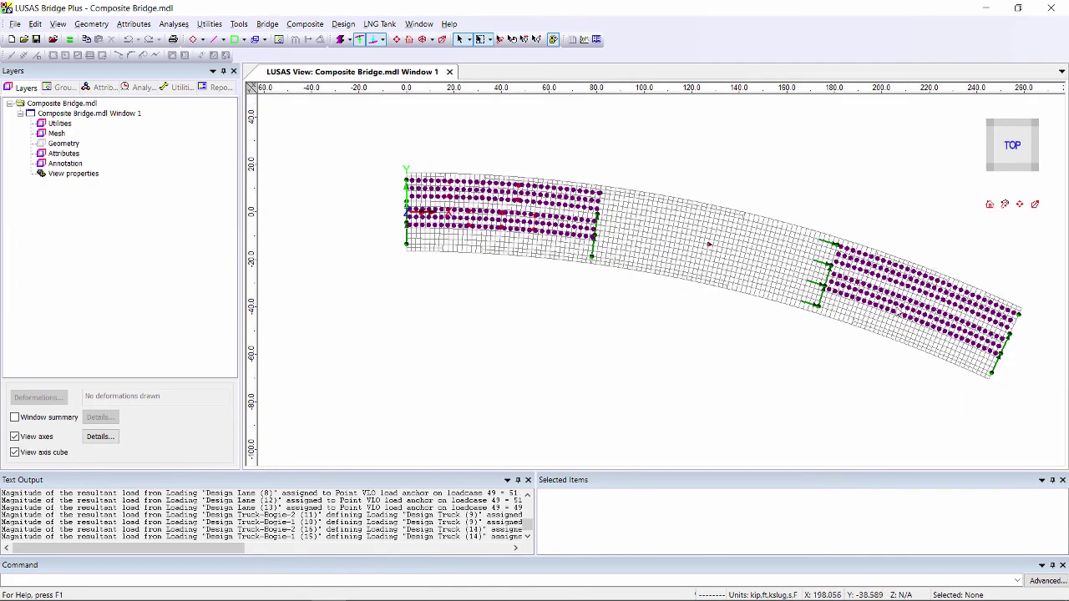
{"action": "scroll", "coordinate": [502, 334], "scroll_direction": "up", "scroll_amount": 3}
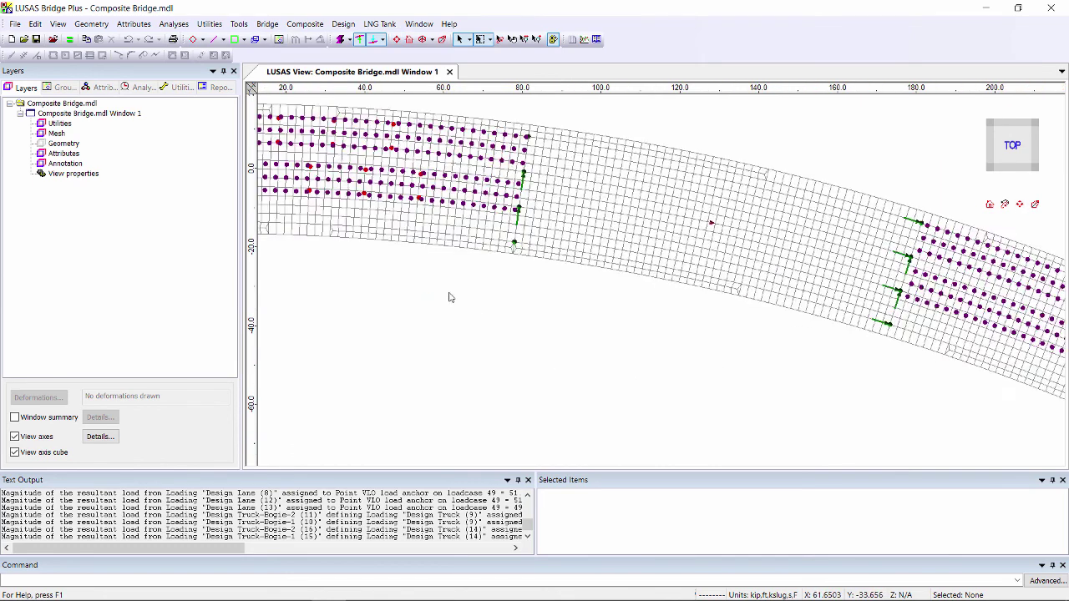
{"action": "middle_click_drag", "start_coordinate": [279, 120], "coordinate": [445, 186]}
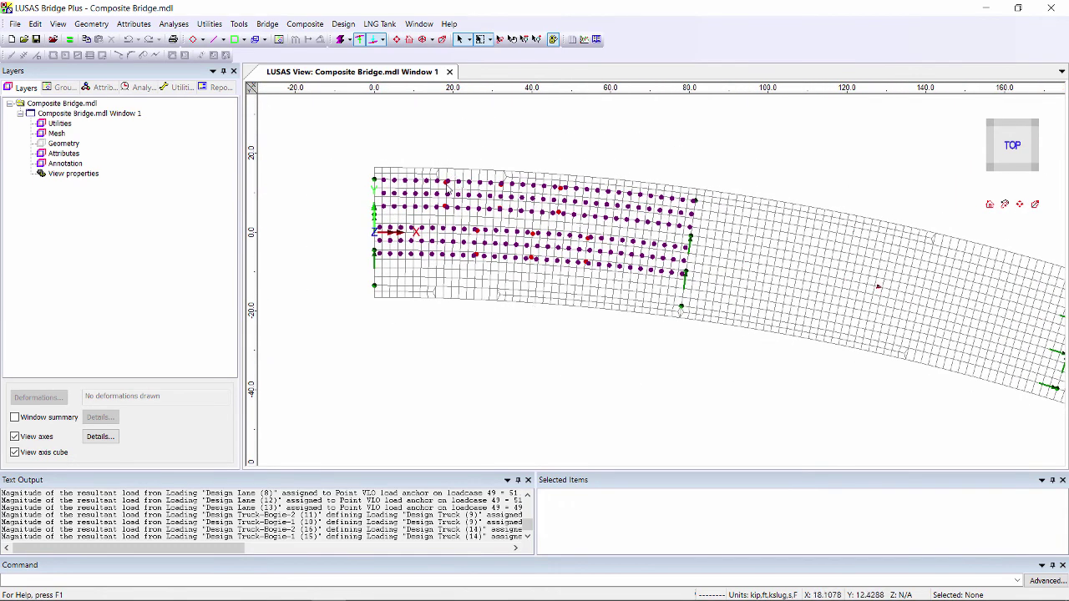